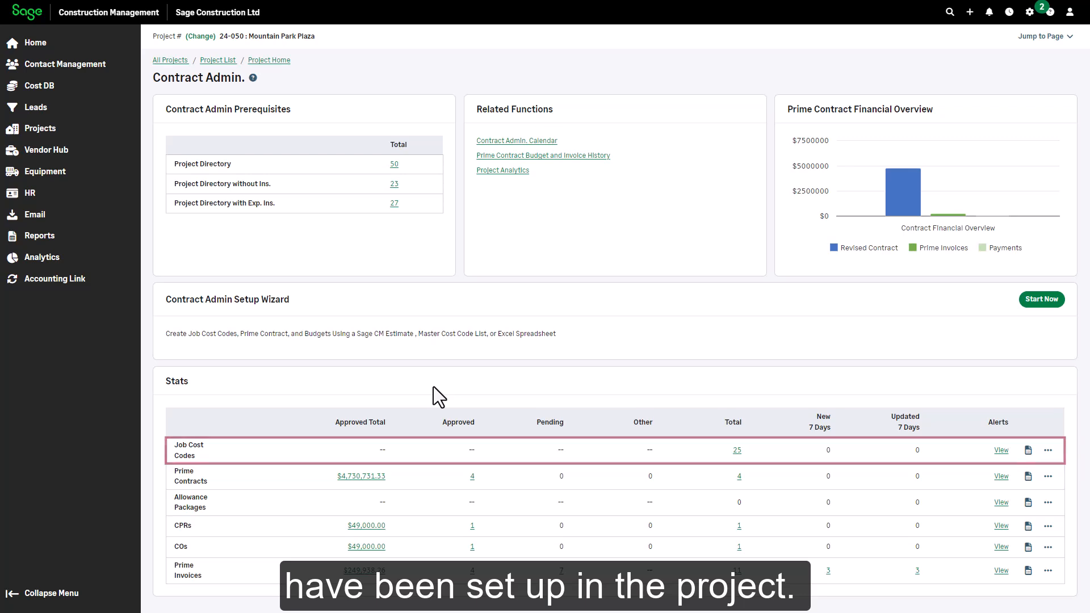
Step: Open the Daily Logs list of project 24-050 Mountain Park Plaza from its Project Home
left_click(265, 60)
scroll(1086, 549, "down", 3)
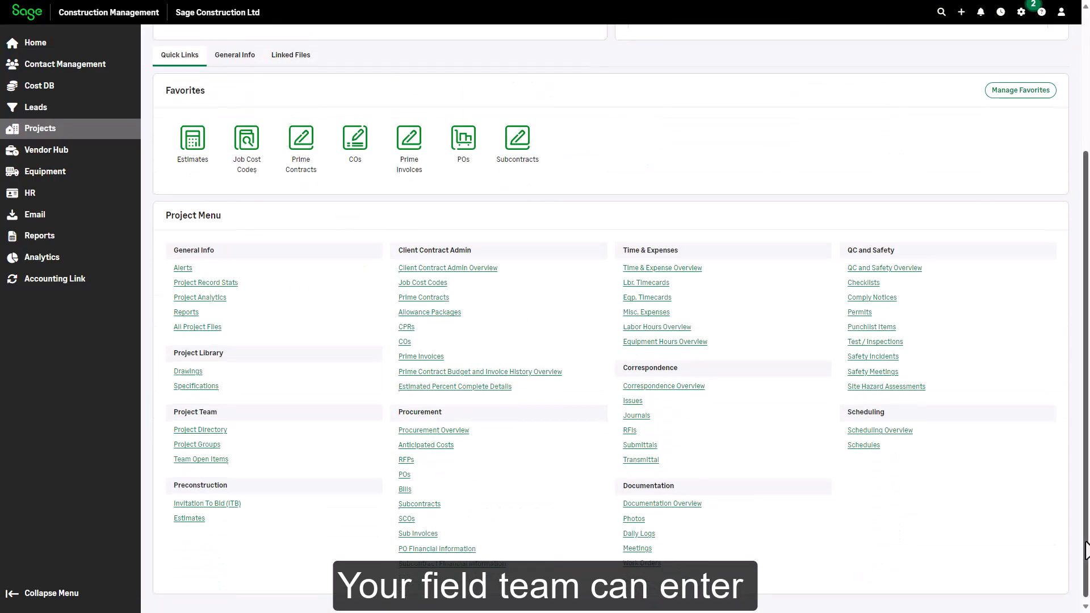
left_click(643, 531)
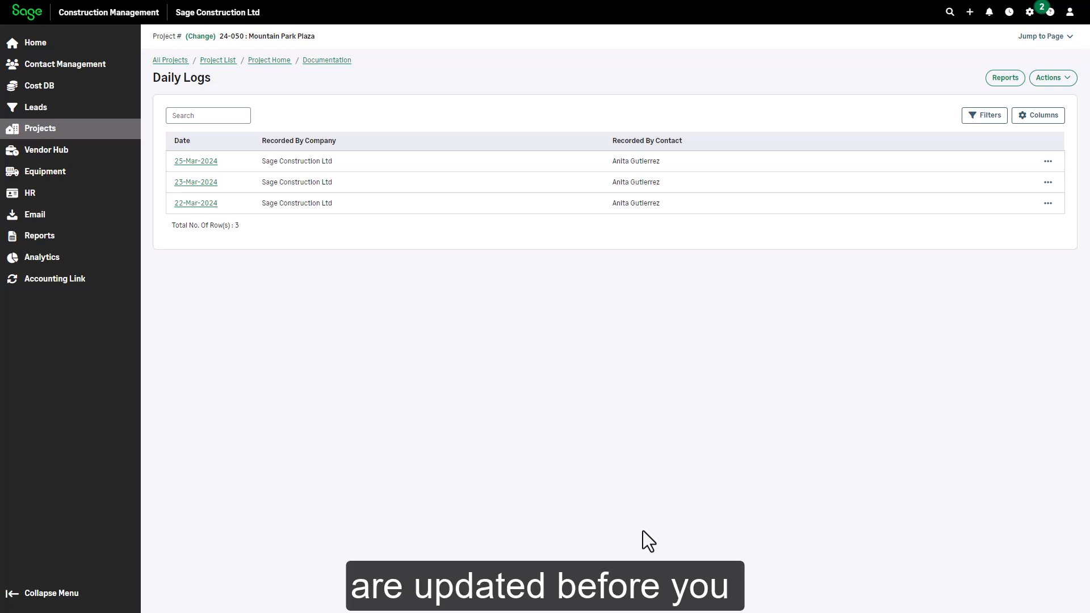
Step: Return to the project's home page and open its Procurement Overview
left_click(266, 61)
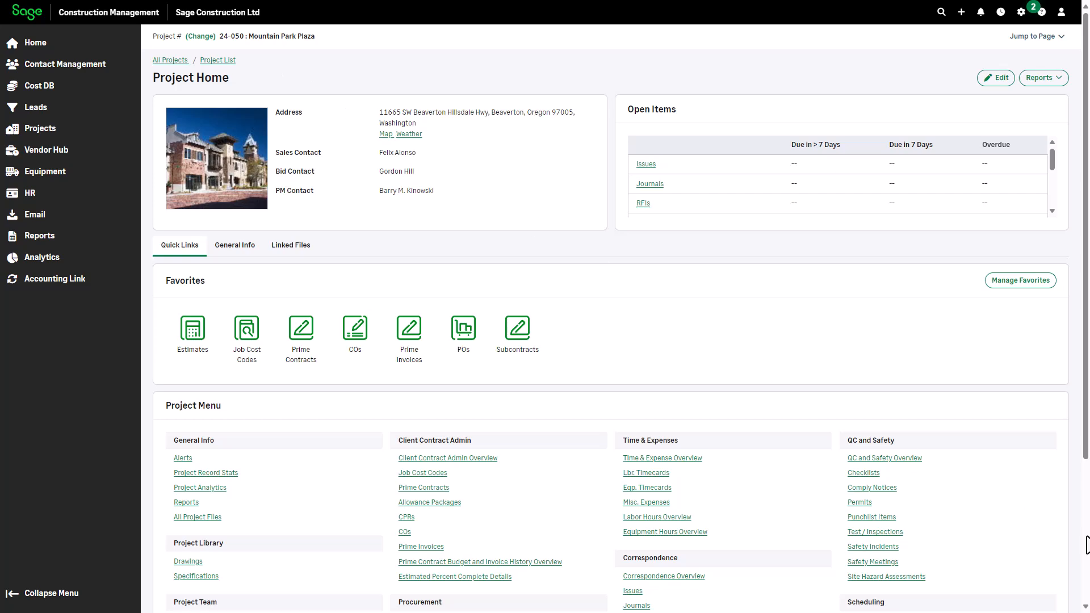
scroll(1087, 545, "down", 3)
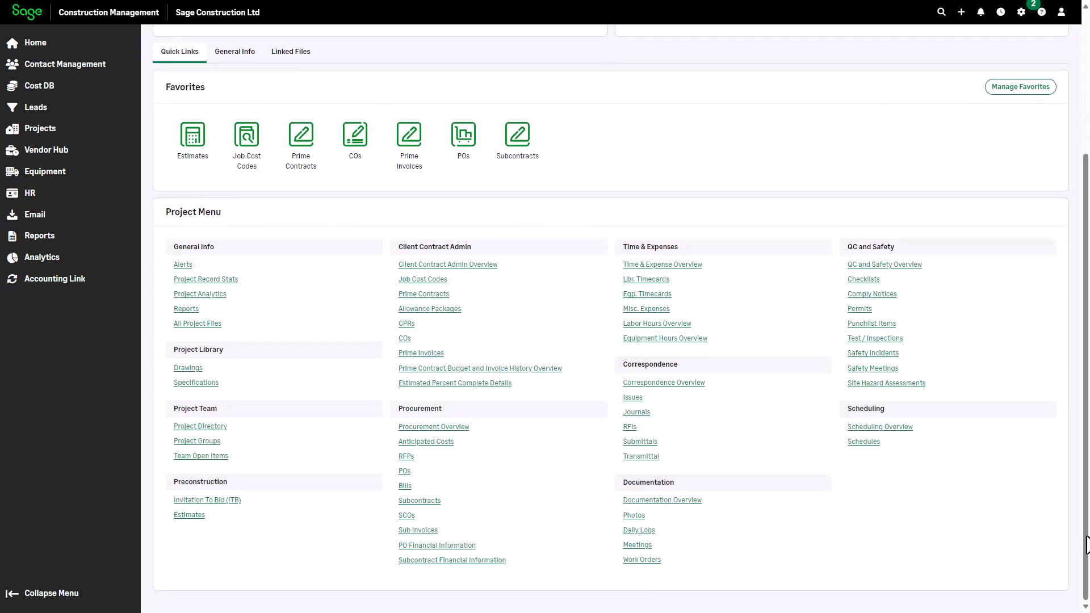
left_click(438, 428)
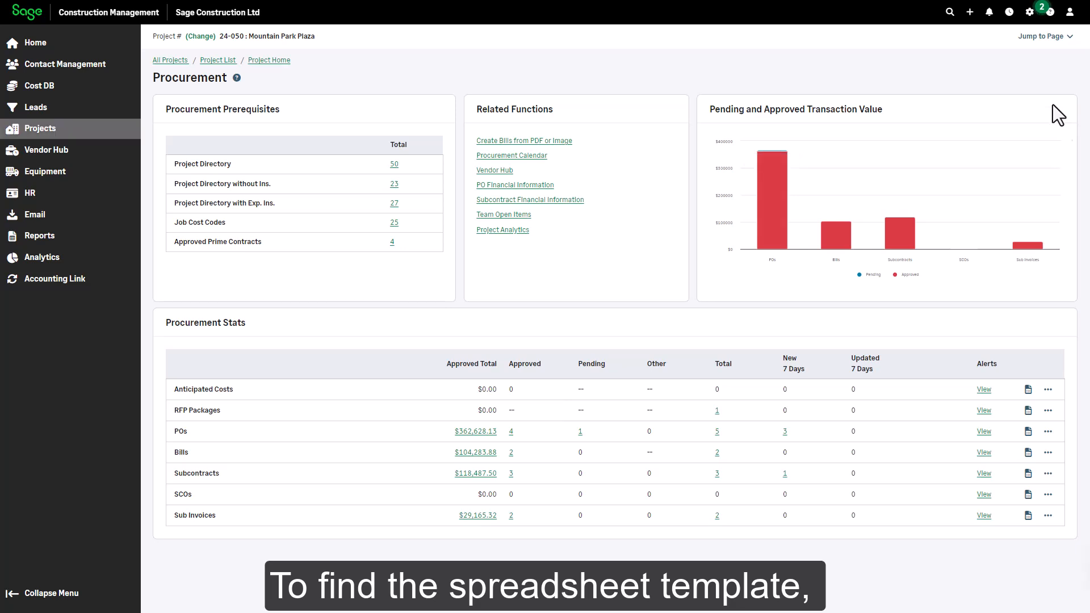
Step: Open the Help Center's Getting Started topic on Microsoft Excel import options and go to the Bills article under Procurement
left_click(1050, 12)
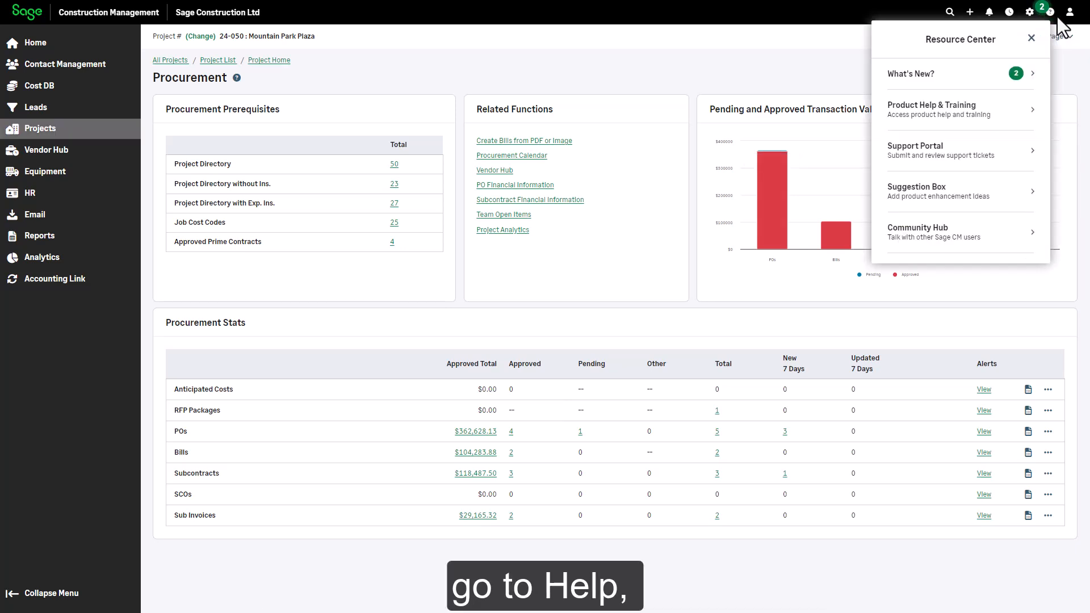
left_click(946, 114)
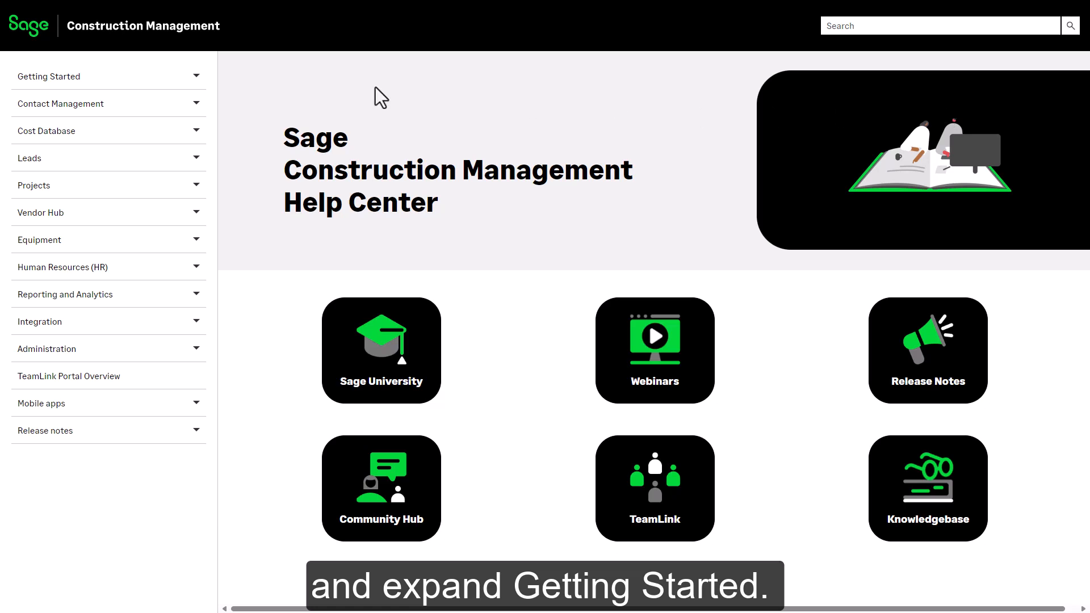
left_click(197, 77)
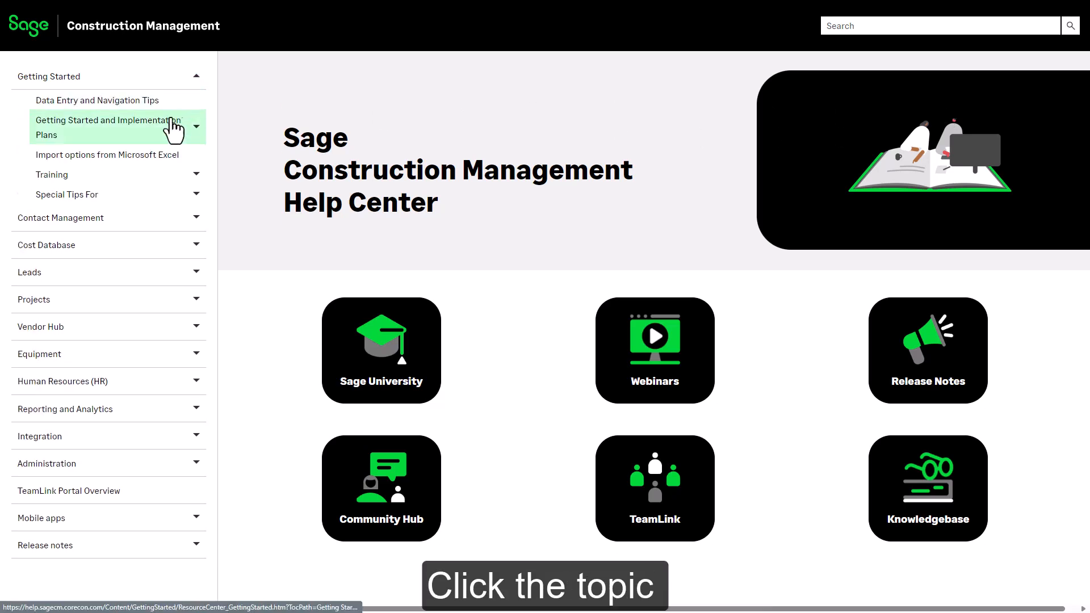
left_click(159, 166)
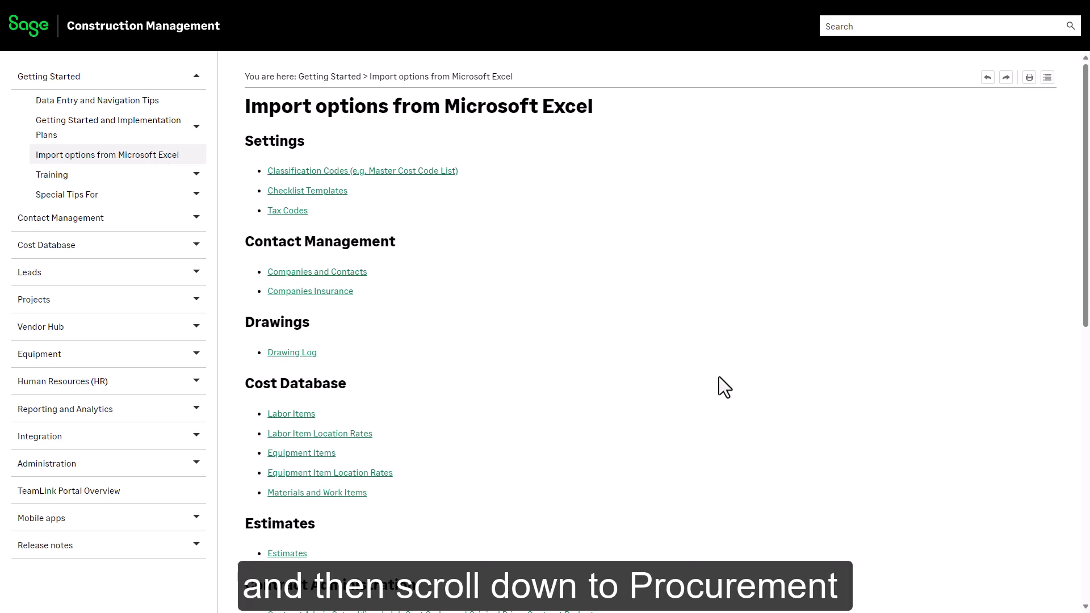
scroll(1084, 542, "down", 4)
scroll(1085, 542, "down", 4)
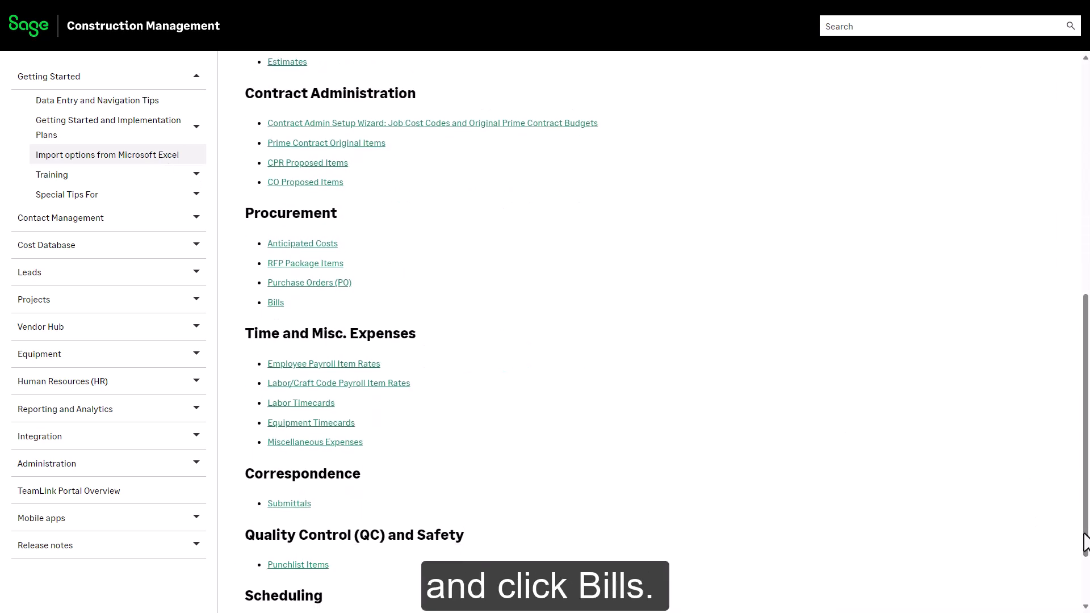
left_click(277, 303)
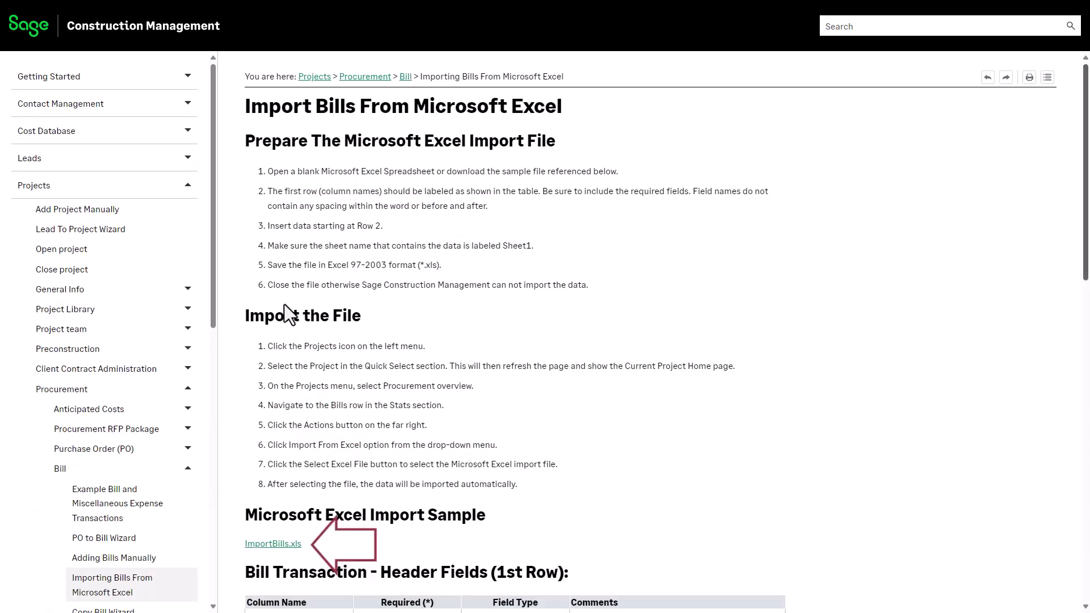
Step: Review the bill header and item detail field requirements, and download the sample file ImportBills.xls
left_click_drag(1084, 215, 1084, 392)
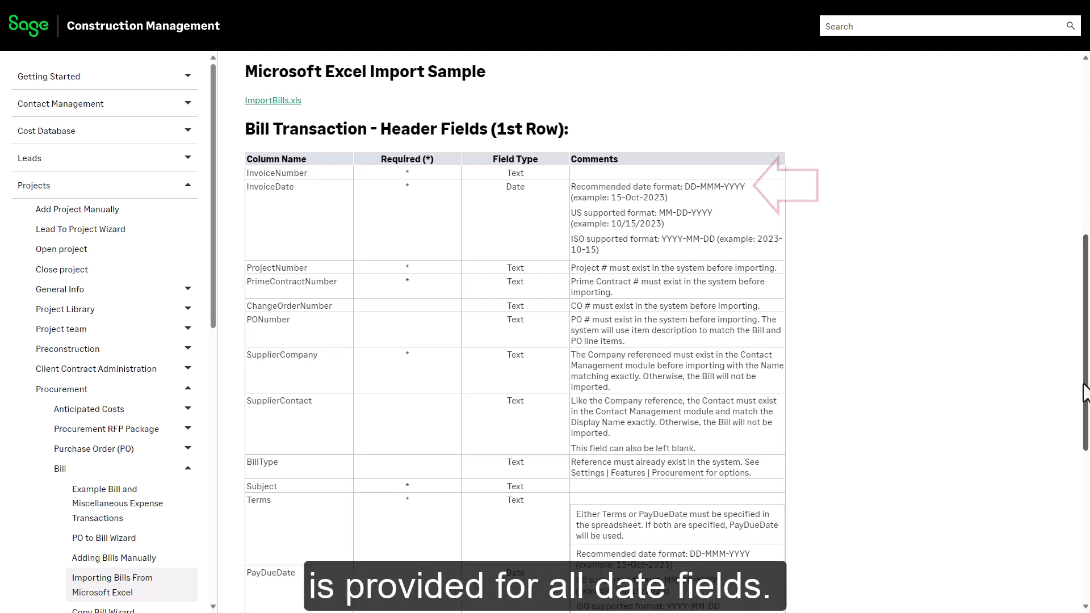
left_click_drag(1085, 392, 1085, 546)
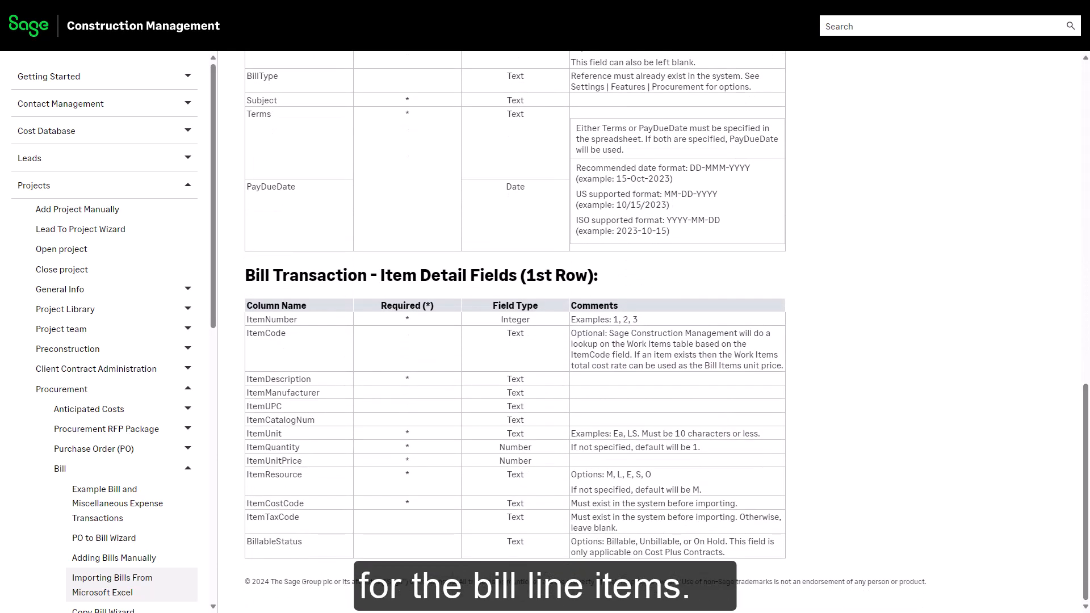
left_click_drag(1085, 429, 1086, 264)
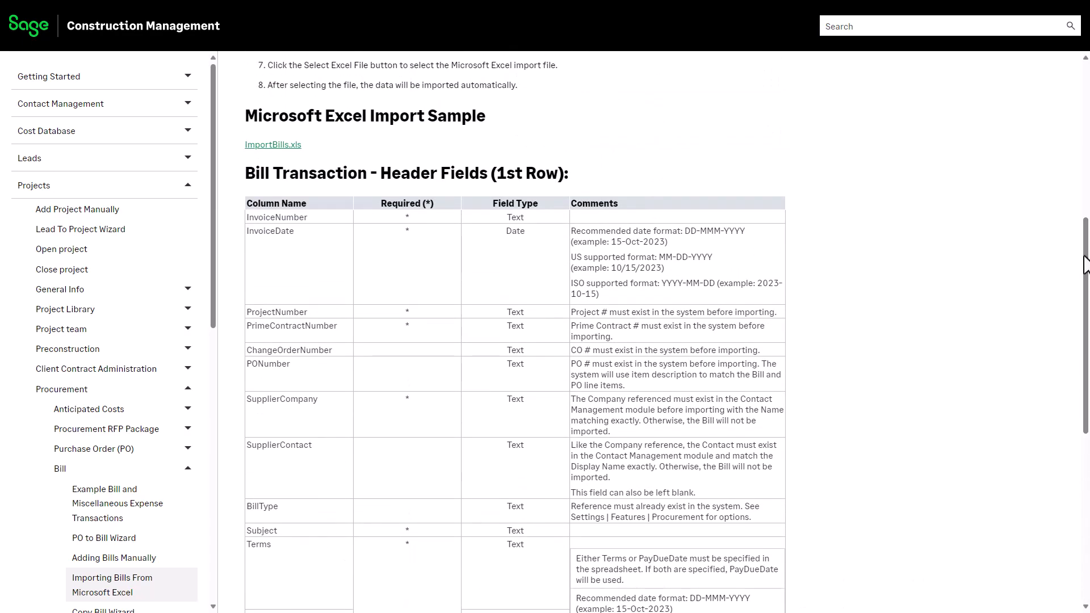
left_click(270, 146)
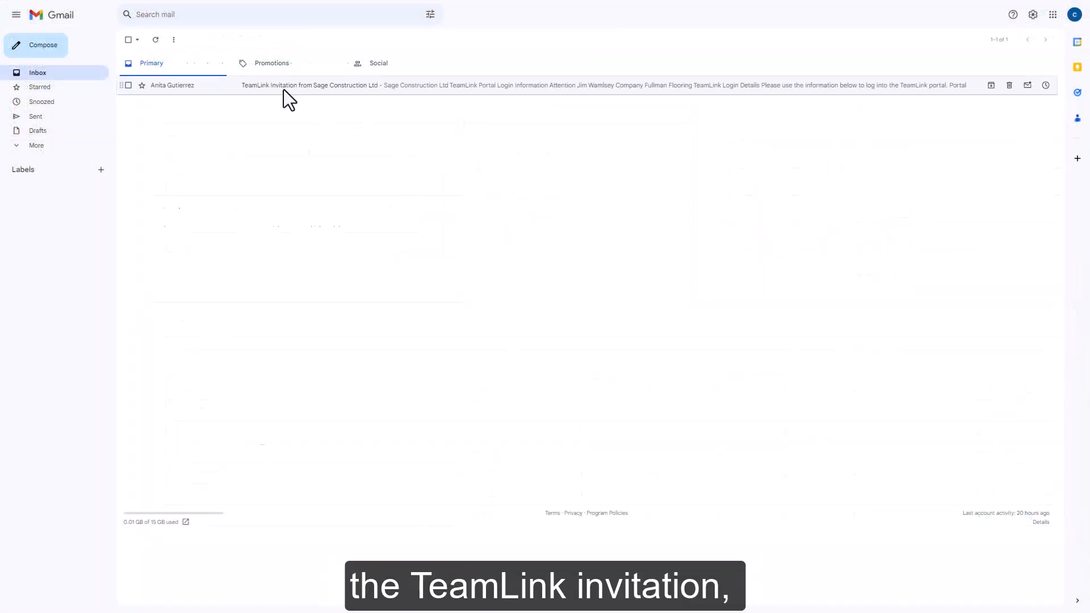
Step: Sign in to the TeamLink Portal through the invitation e-mail in Gmail and open project 24-050 Mountain Park Plaza
left_click(284, 90)
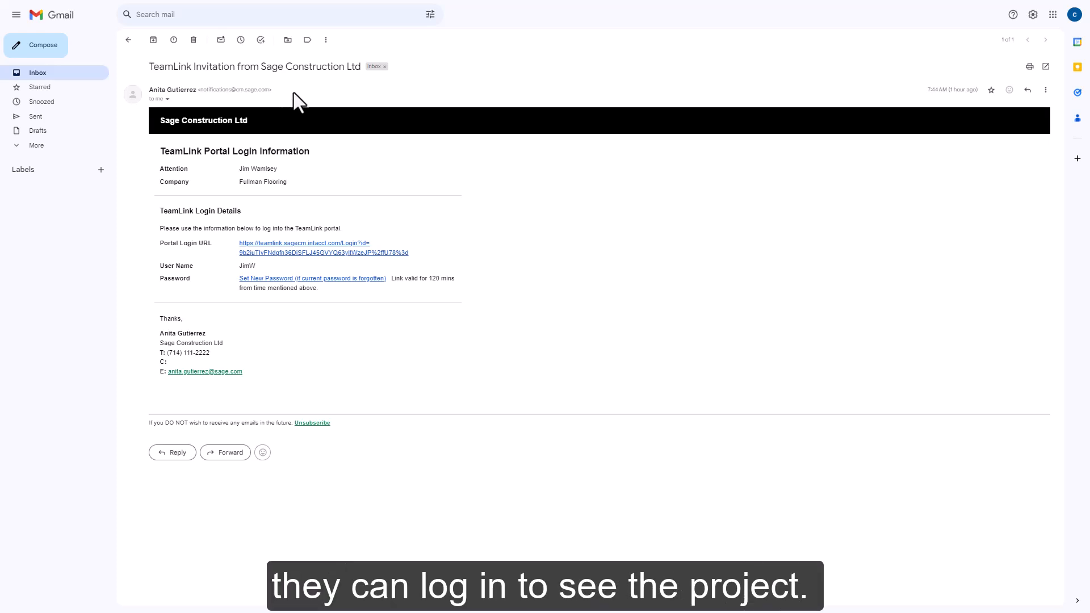
left_click(298, 245)
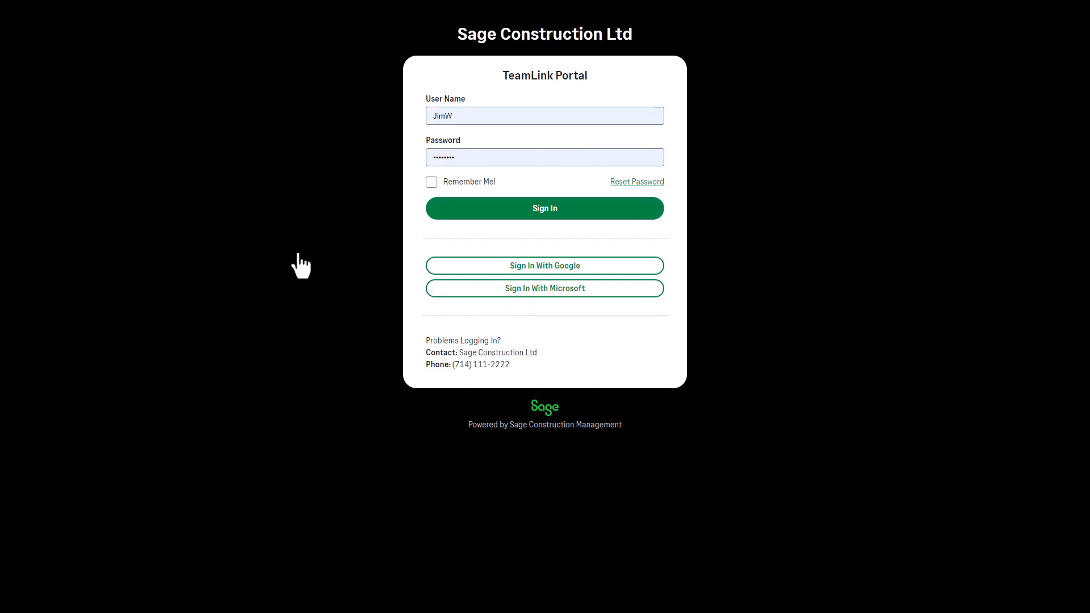
left_click(456, 208)
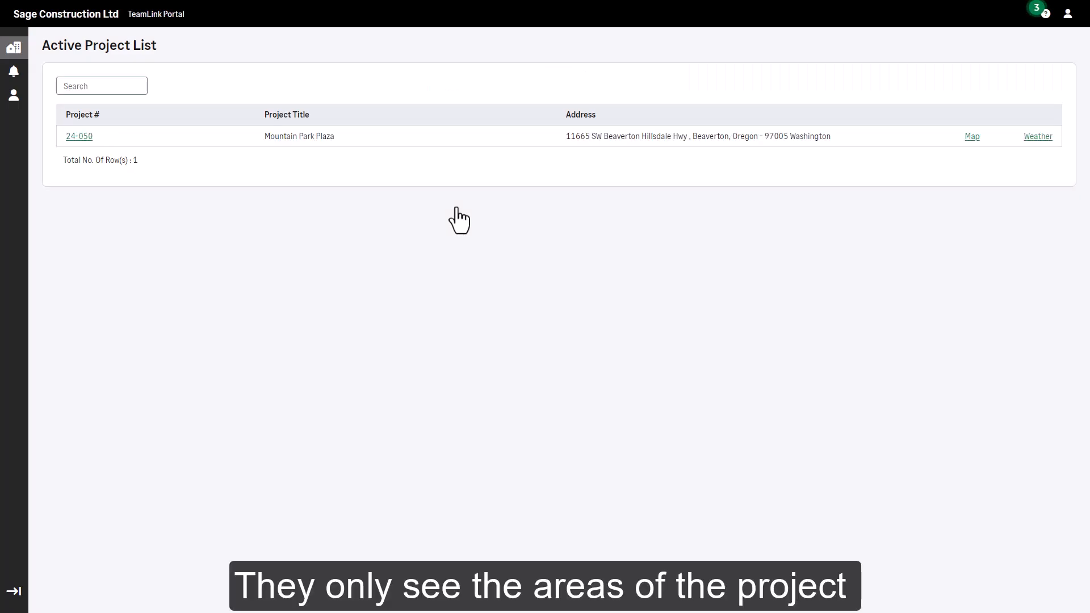
left_click(78, 137)
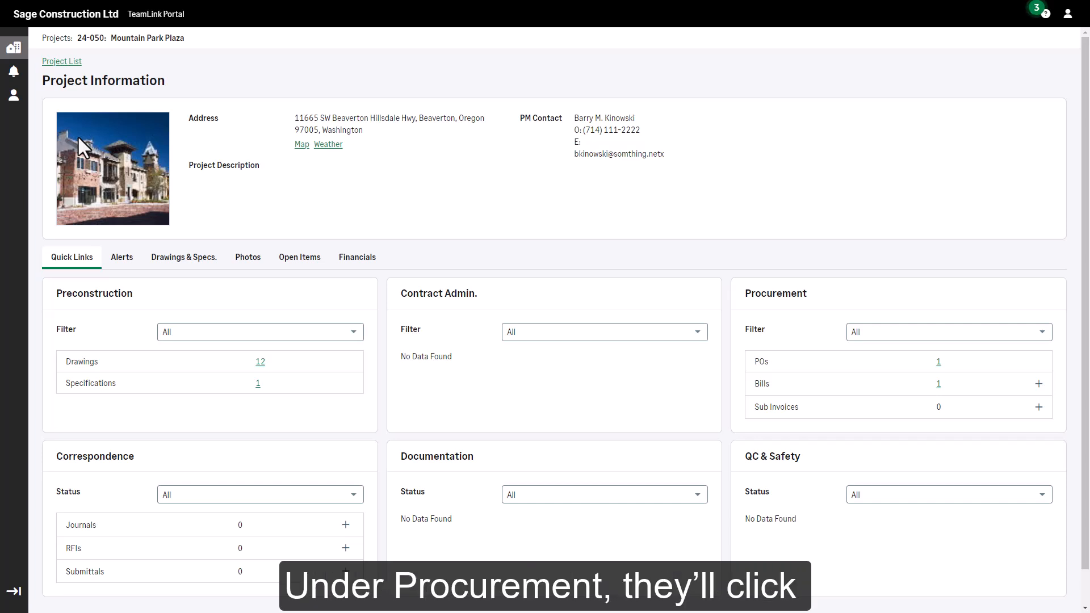
Step: Start a new procurement bill using a purchase order, with prime contract 002 and PO 001 Wood and Tile Flooring
left_click(1039, 384)
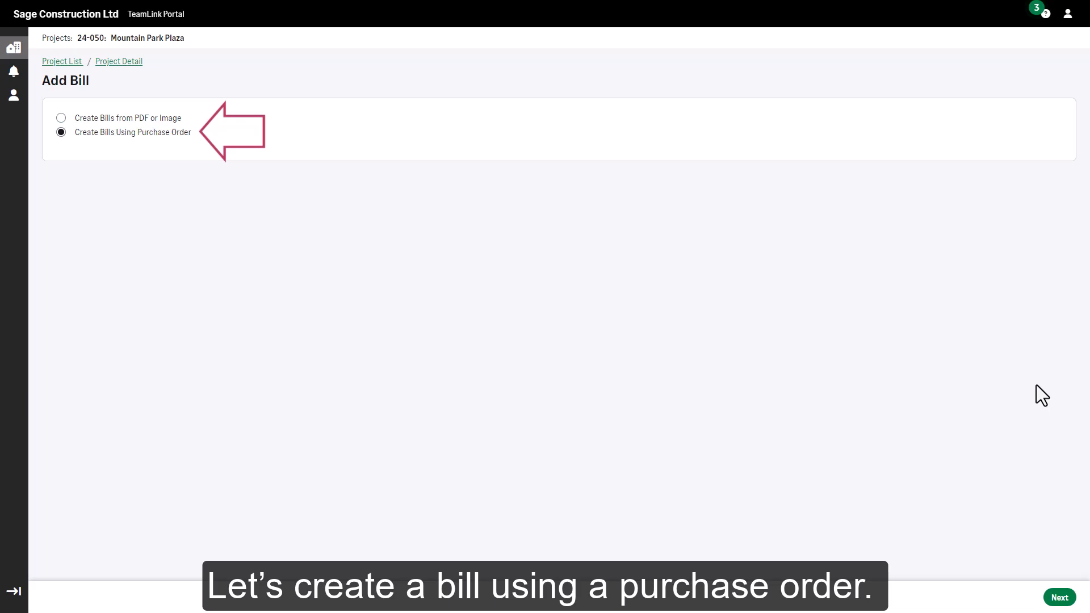
left_click(1057, 602)
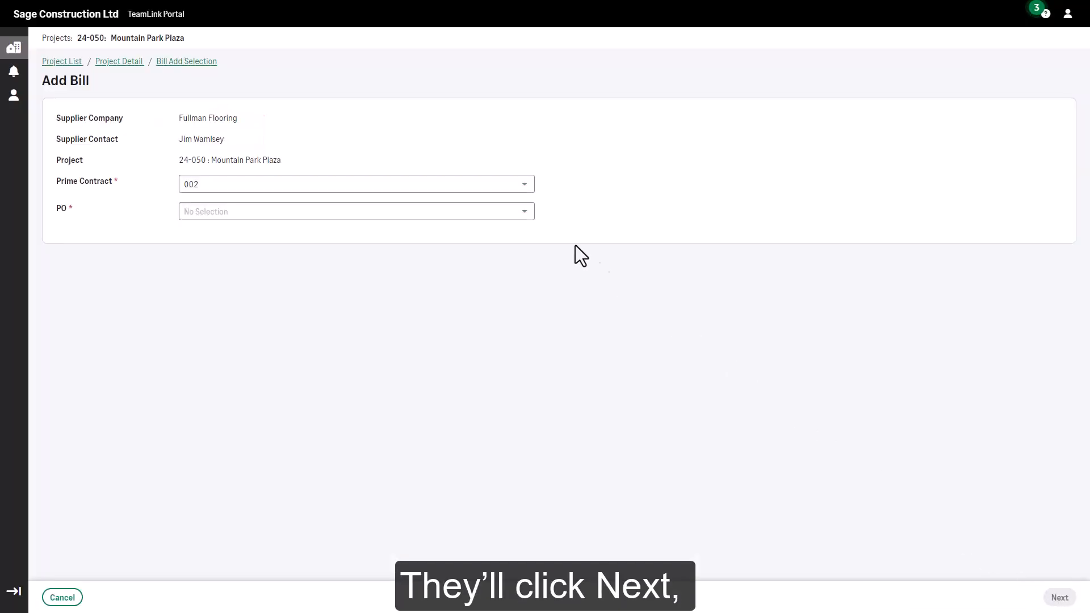
left_click(521, 211)
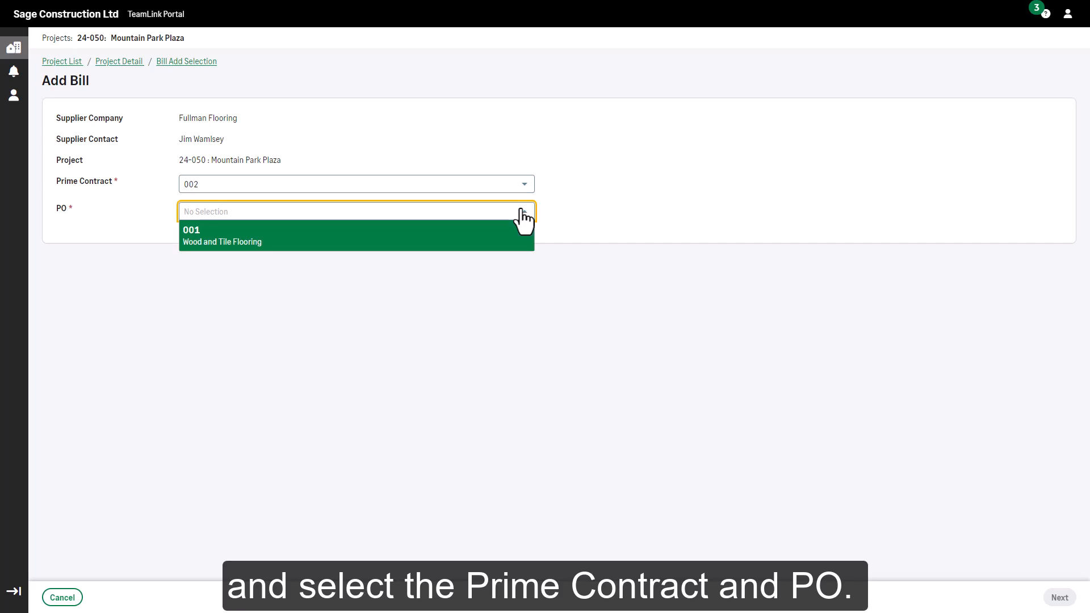
left_click(438, 244)
left_click(1059, 598)
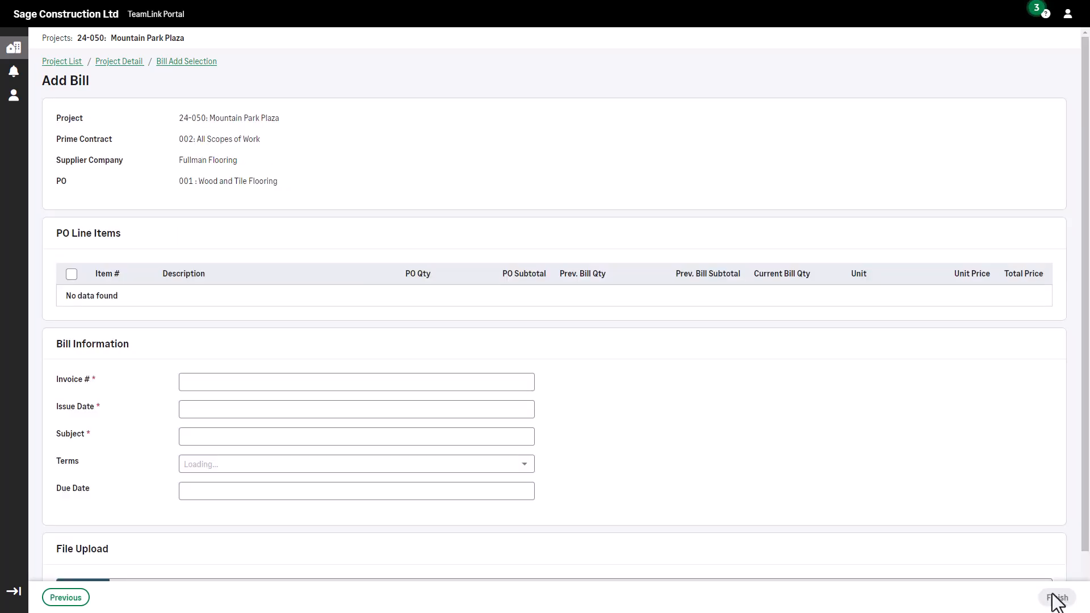
Step: Enter FUL4579 as the bill's invoice number
left_click(397, 407)
type("F")
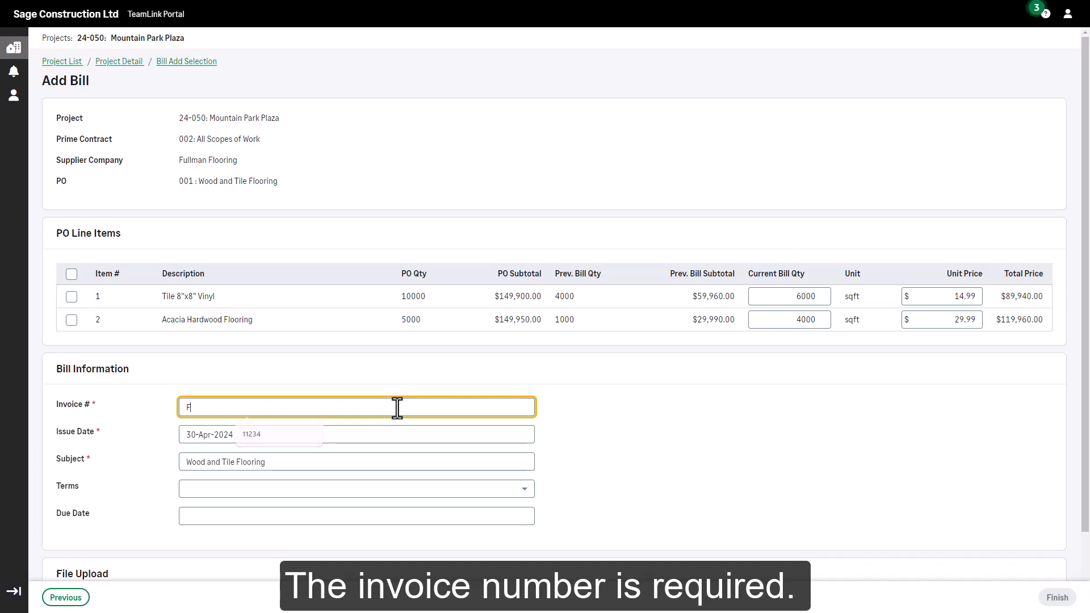
type("UL4579")
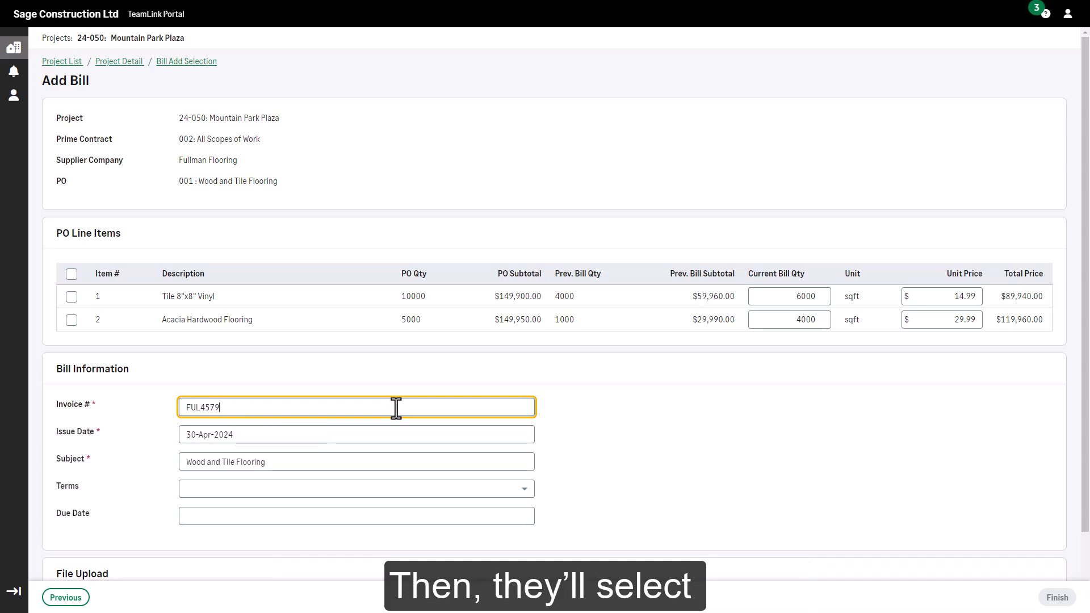
Step: Bill 1000 sqft of Tile 8"x8" Vinyl and 2000 sqft of Acacia Hardwood Flooring, and finish the bill
left_click(73, 295)
left_click(780, 296)
key("Tab")
key("Tab")
key("Tab")
type("2")
key("Tab")
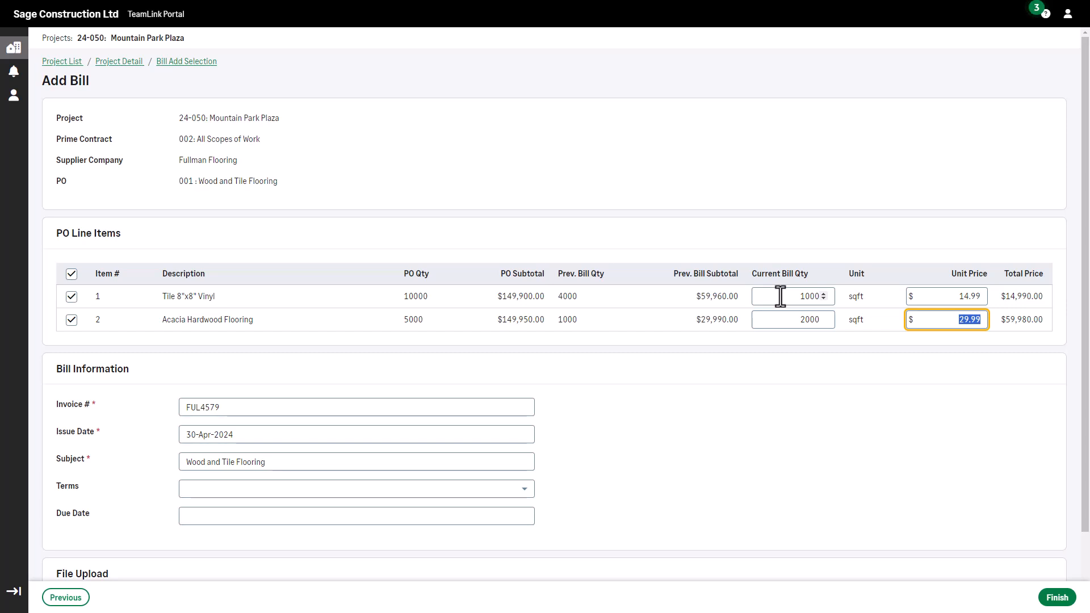
key("Tab")
left_click(1057, 601)
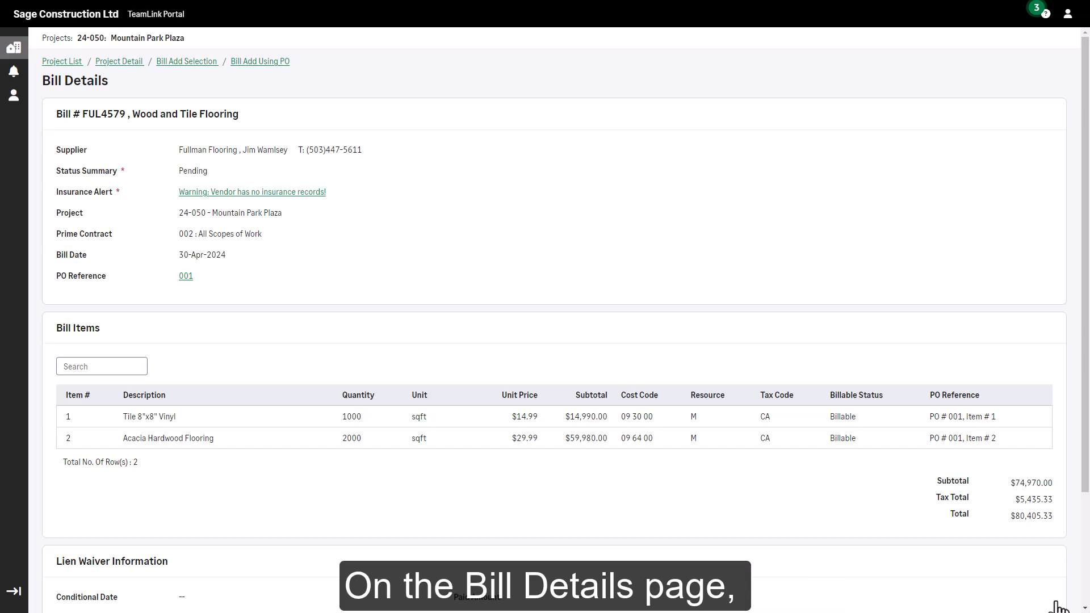
Step: Follow the bill's insurance alert to the vendor profile, view the new insurance form without saving, and return to Bill Details
left_click(302, 199)
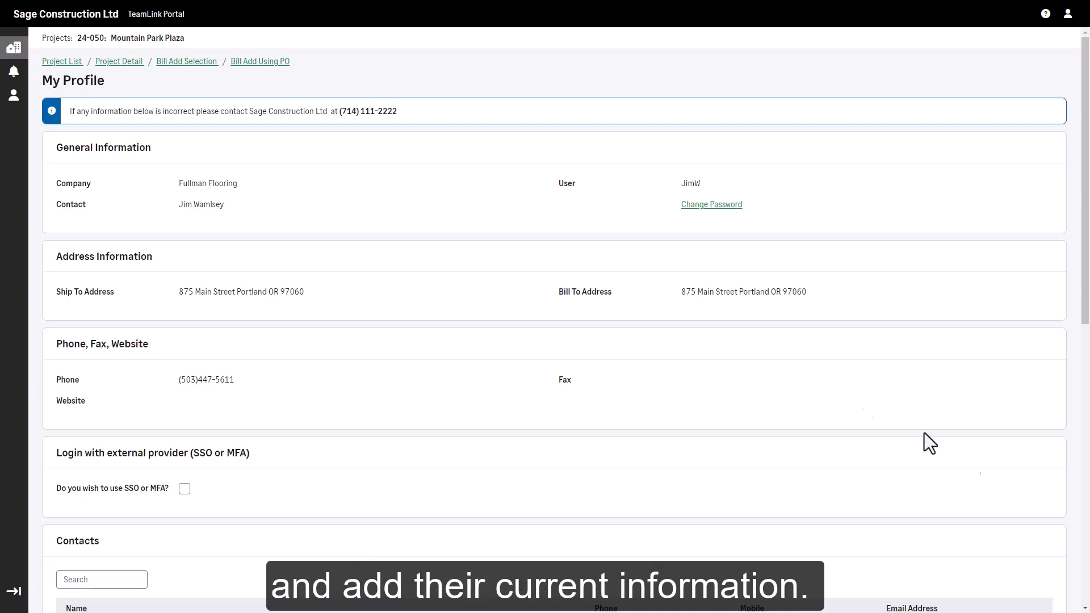
left_click(1084, 514)
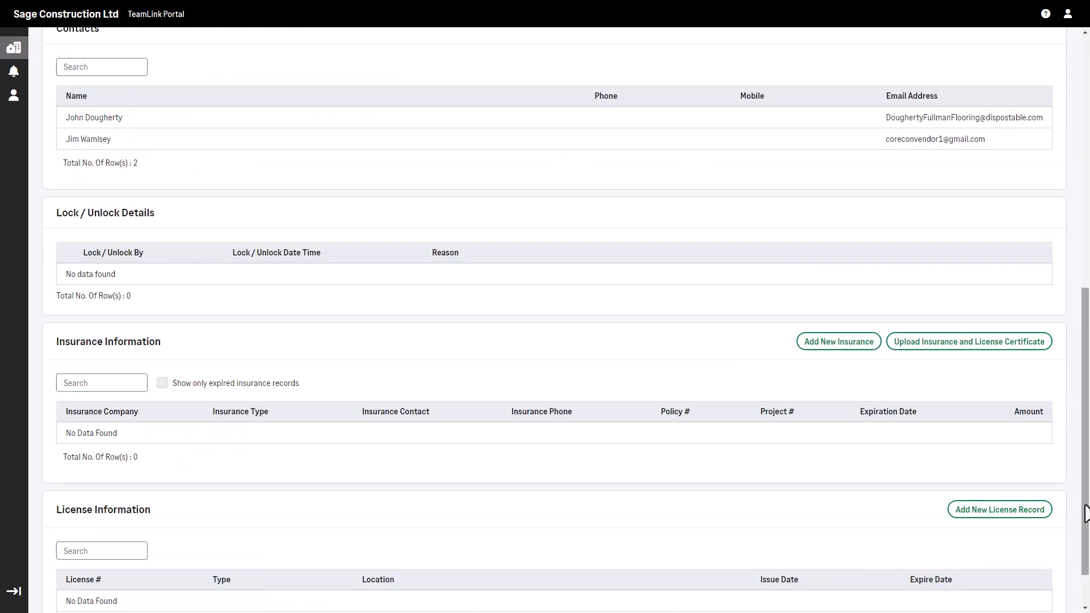
scroll(1085, 514, "down", 1)
left_click(846, 284)
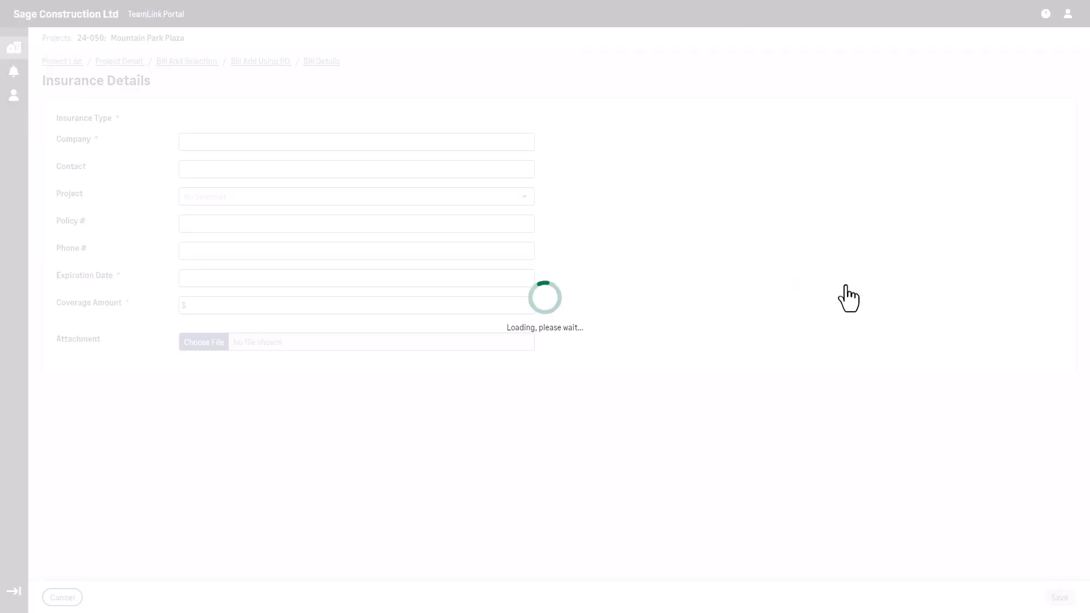
left_click(63, 597)
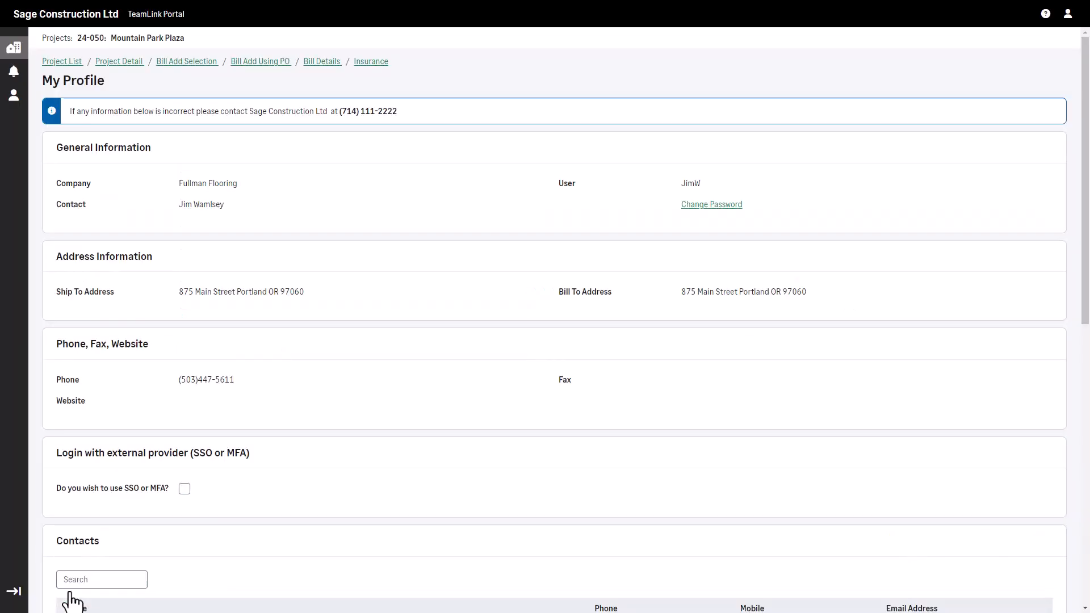
left_click(309, 62)
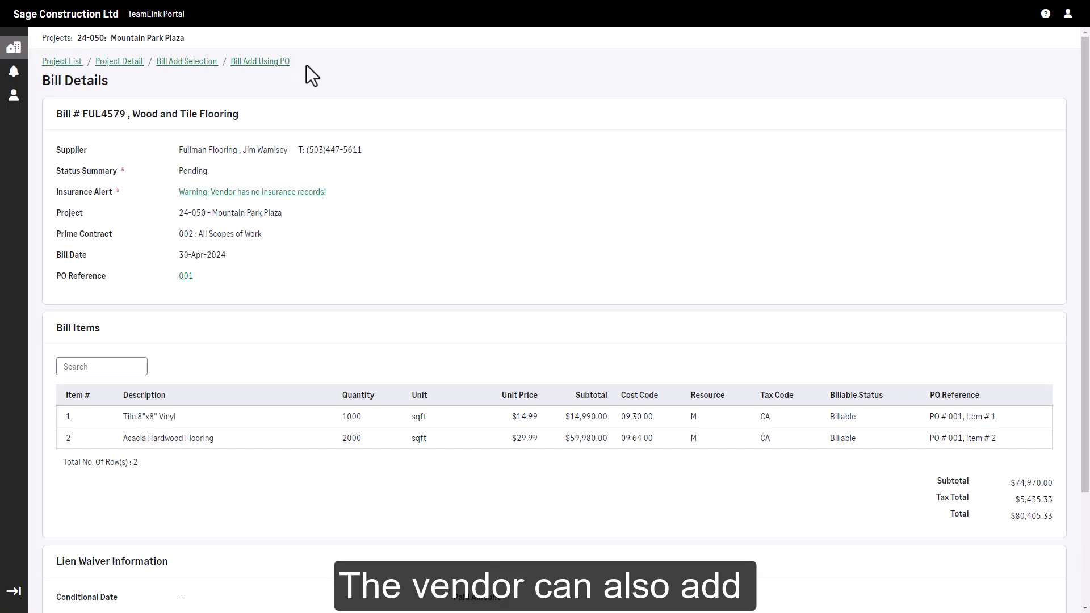
Step: Attach a supporting file to the bill's Related Files
left_click(1087, 581)
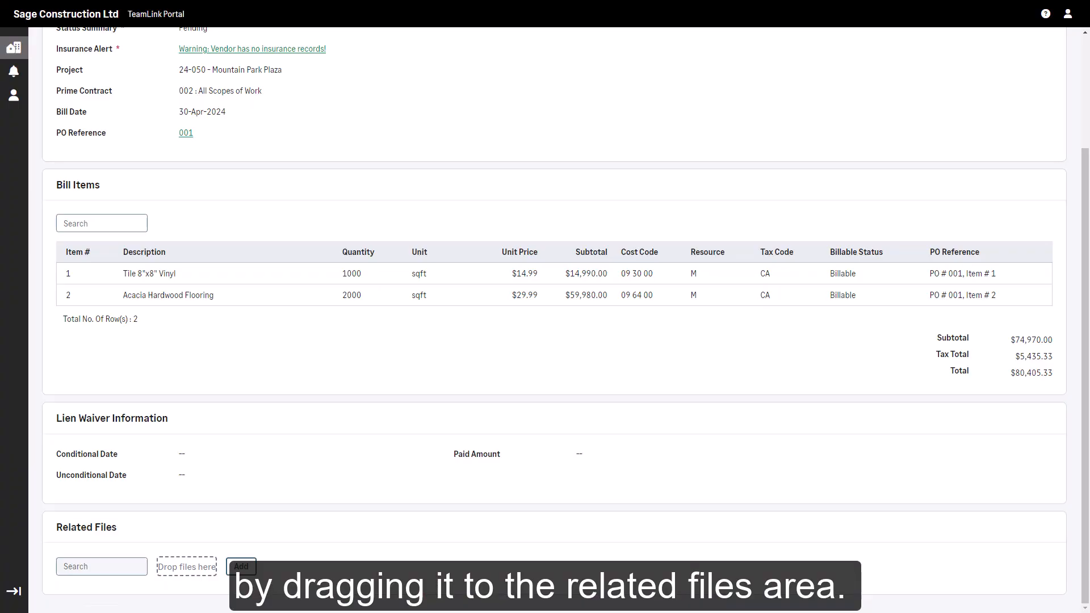
left_click_drag(1040, 192, 165, 562)
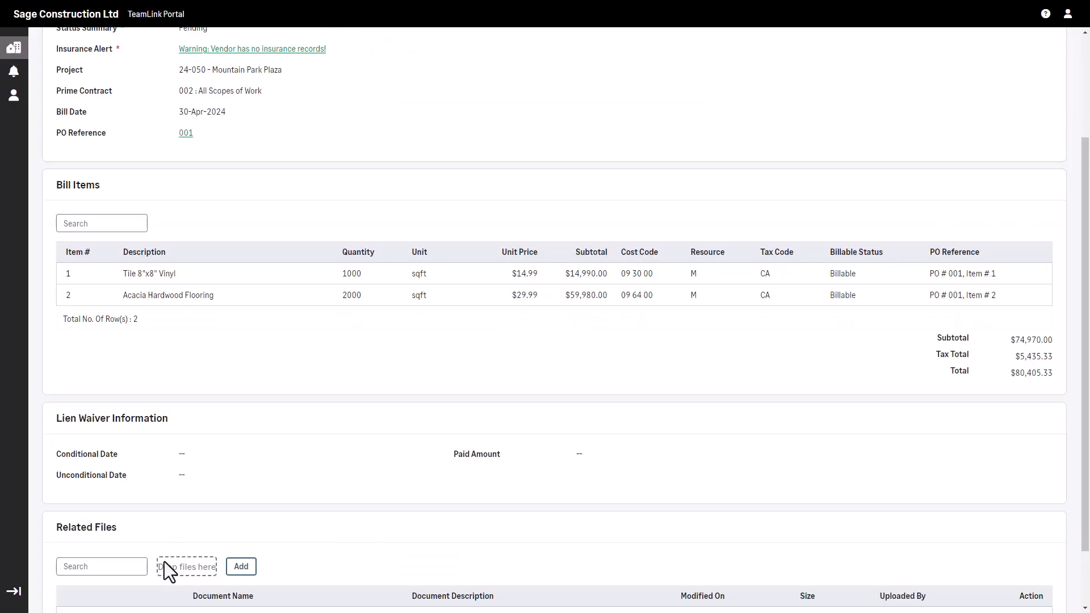
left_click(1083, 590)
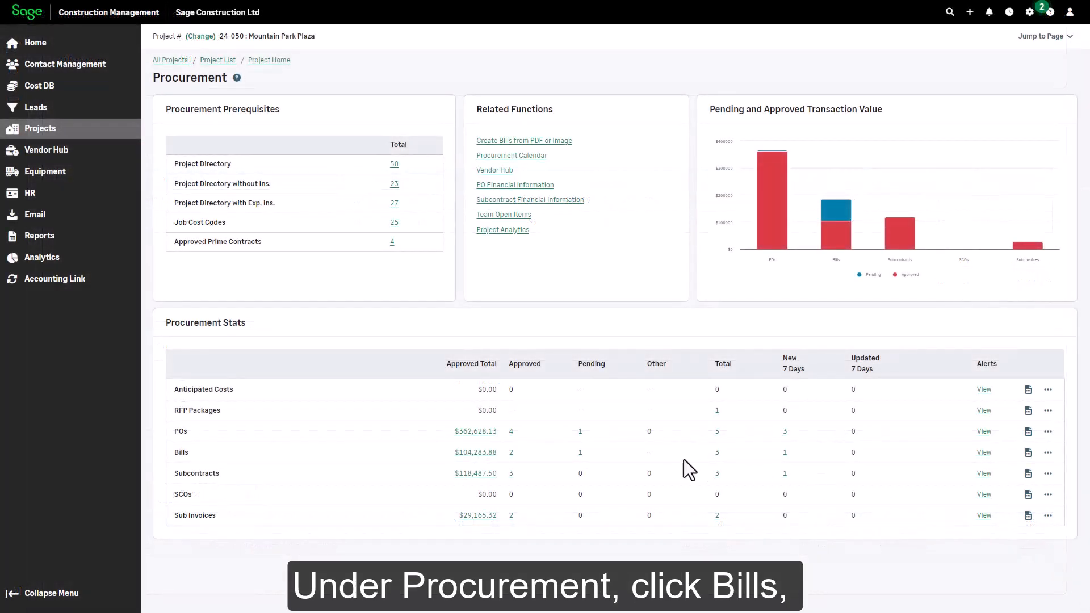
Step: Open the project's pending bill FUL4579, review its information, items and linked files, and return to Procurement
left_click(579, 453)
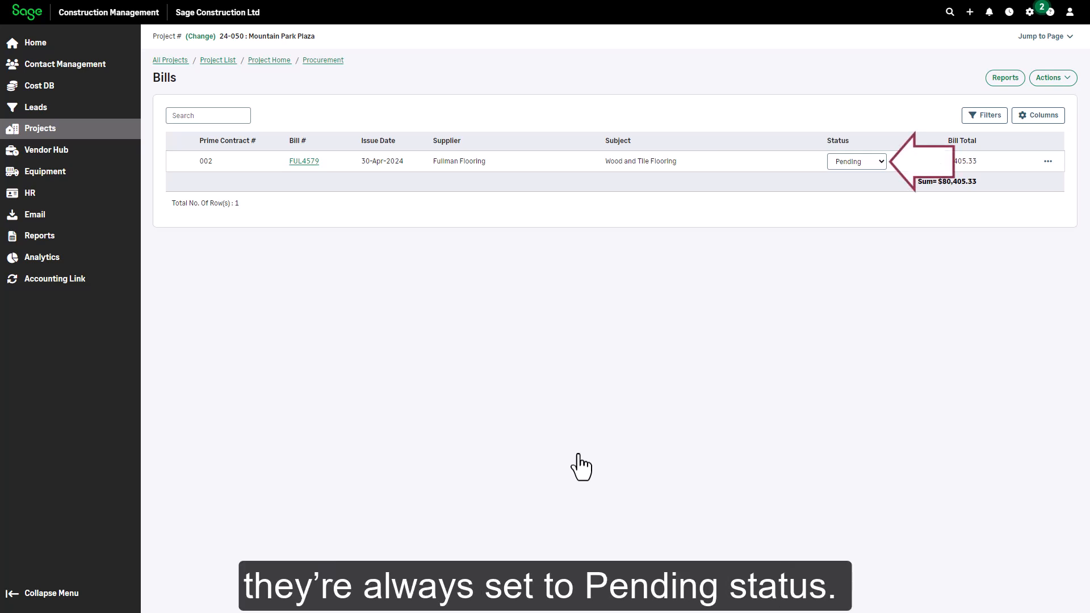
left_click(309, 164)
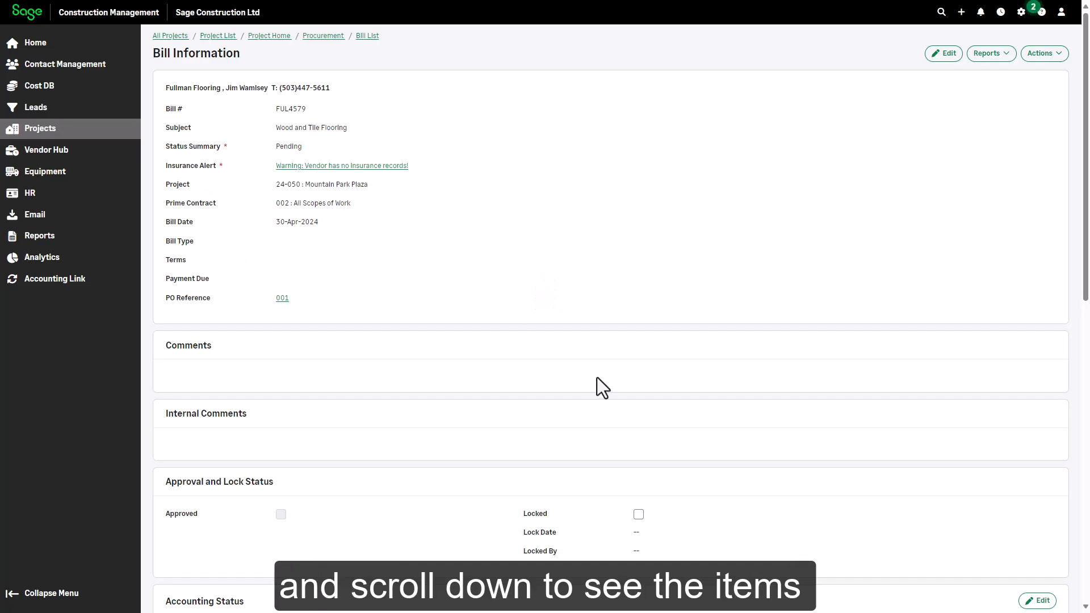
scroll(878, 414, "down", 10)
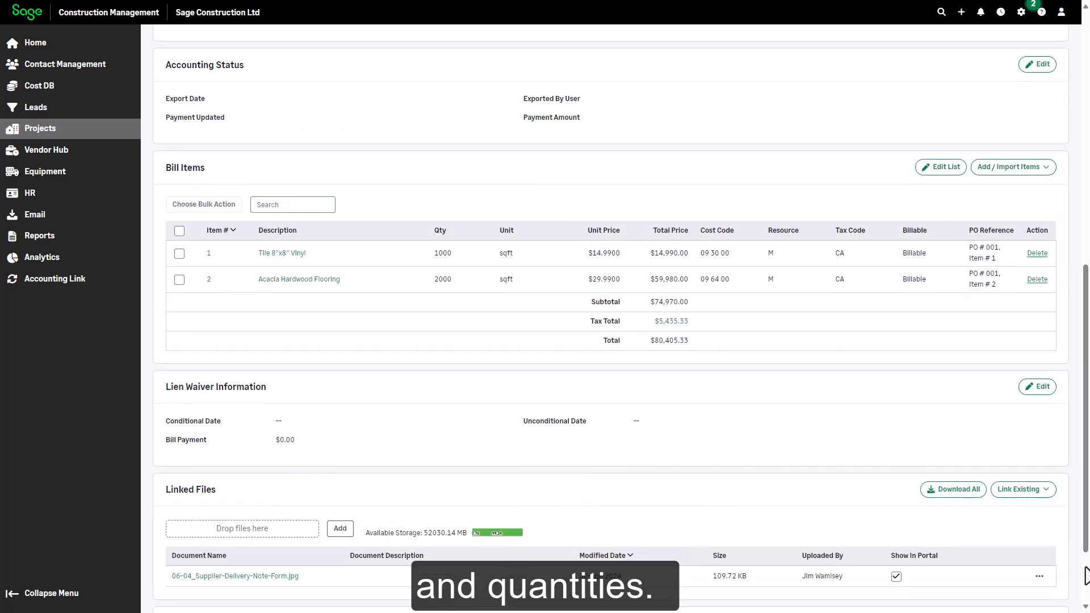
scroll(1085, 575, "down", 2)
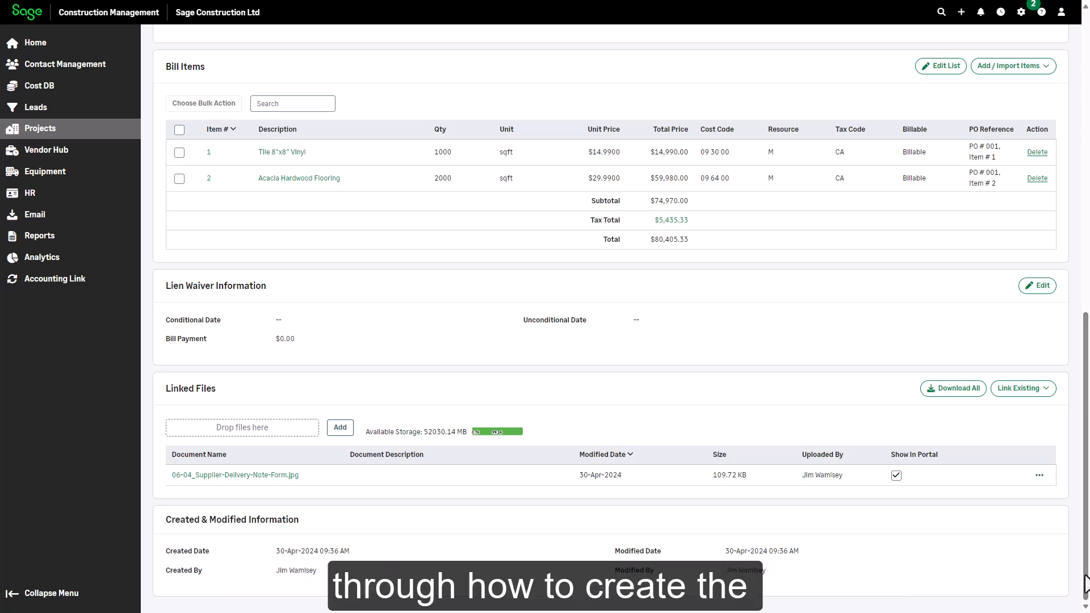
left_click(1085, 55)
left_click(1085, 55)
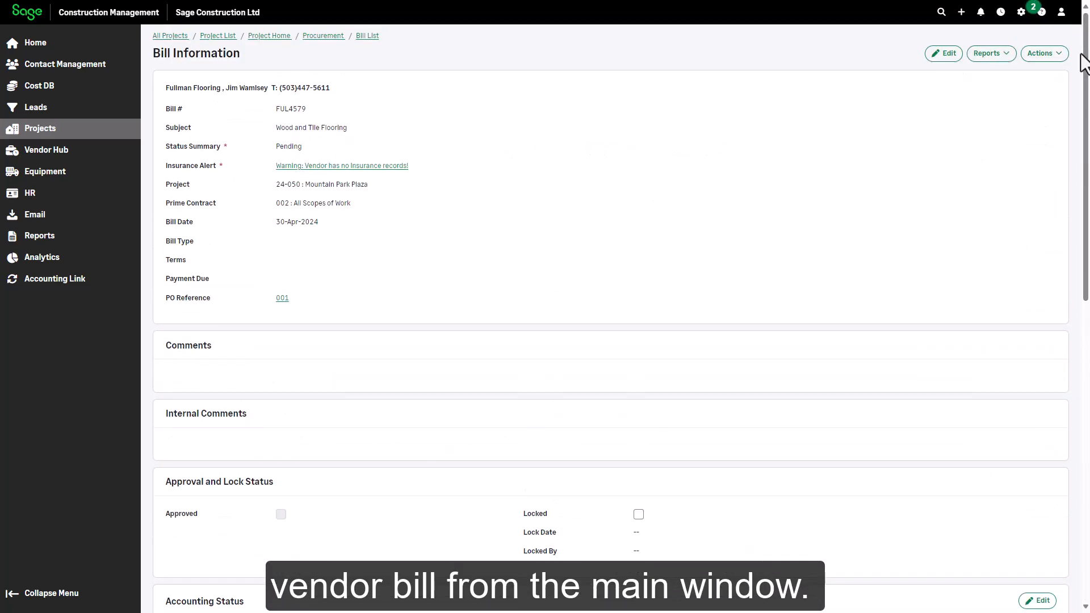
left_click(336, 38)
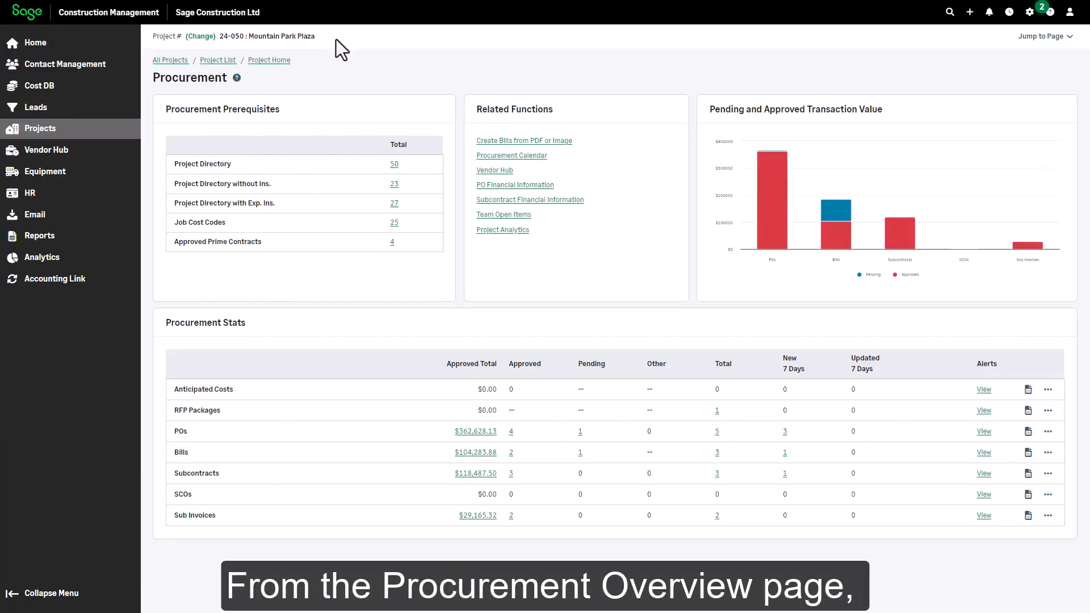
Step: Start a bill from a PO, choosing prime contract 003, supplier Becker Roofing Company and PO 002
left_click(1048, 454)
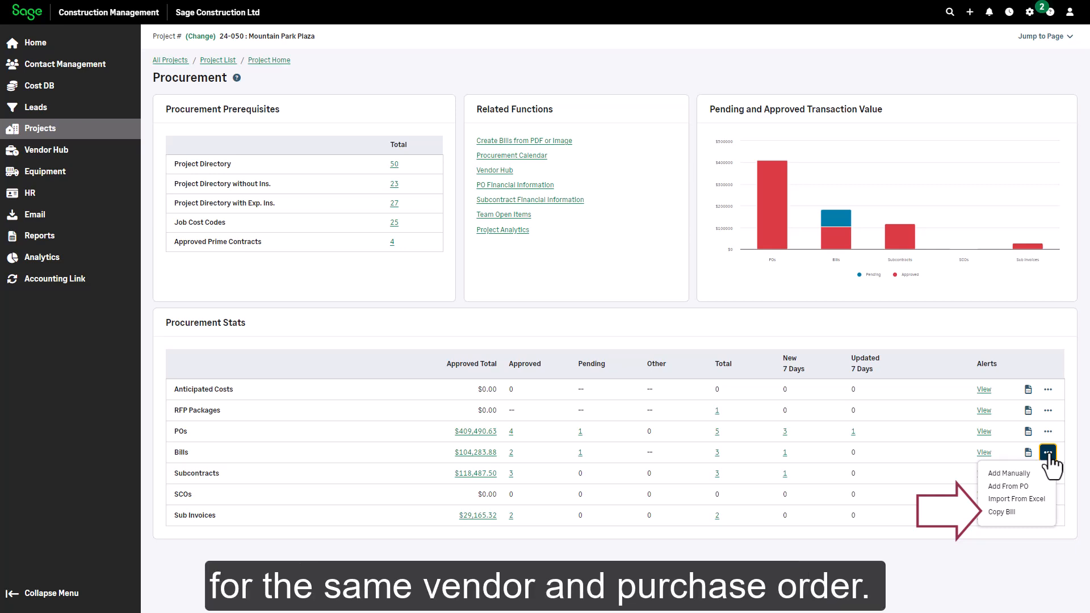
left_click(1010, 487)
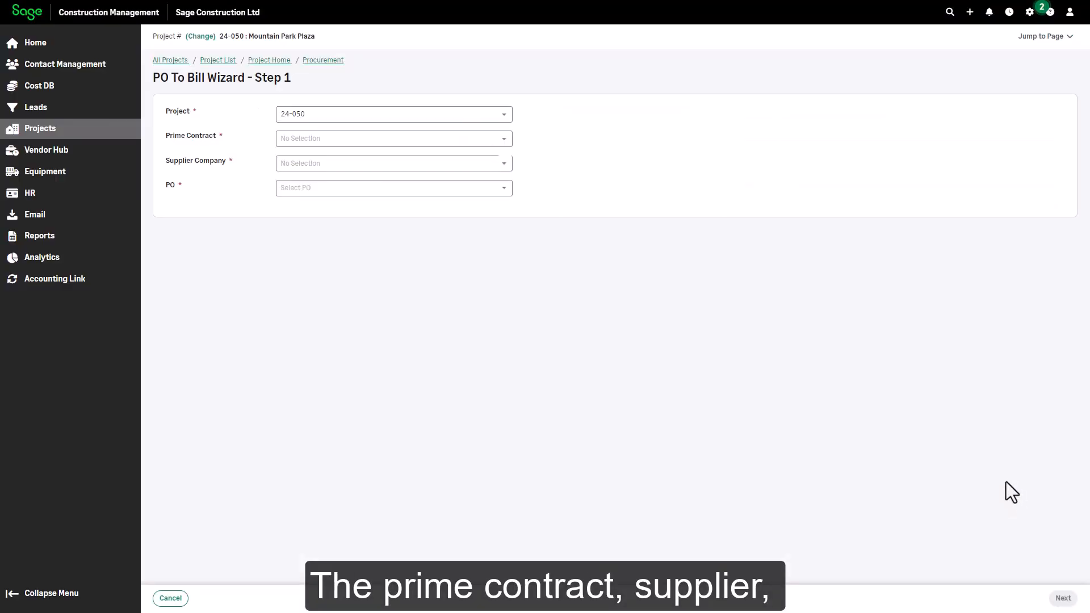
left_click(503, 140)
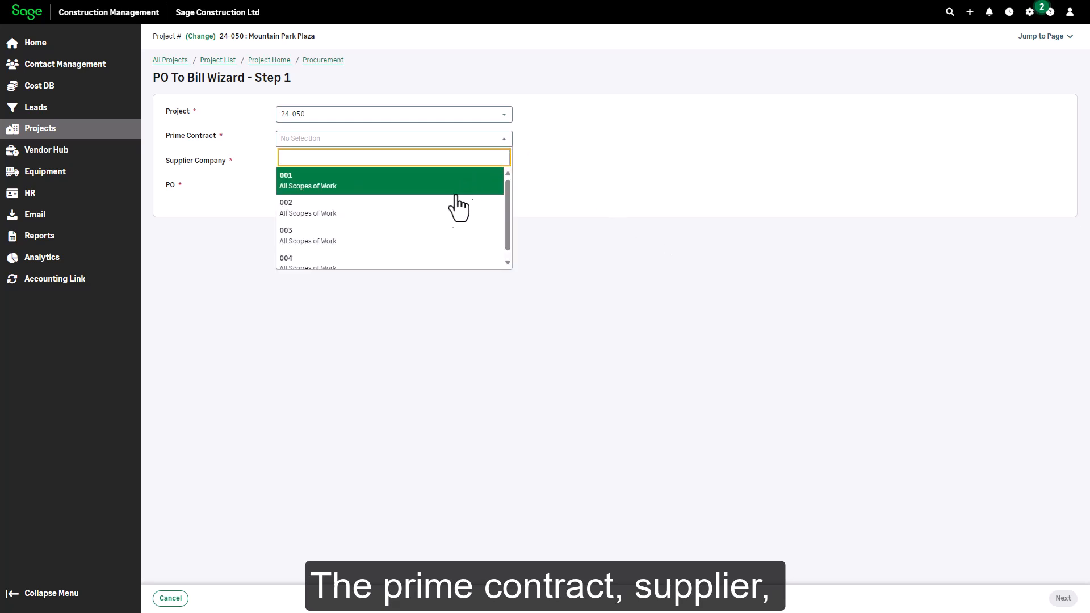
left_click(429, 236)
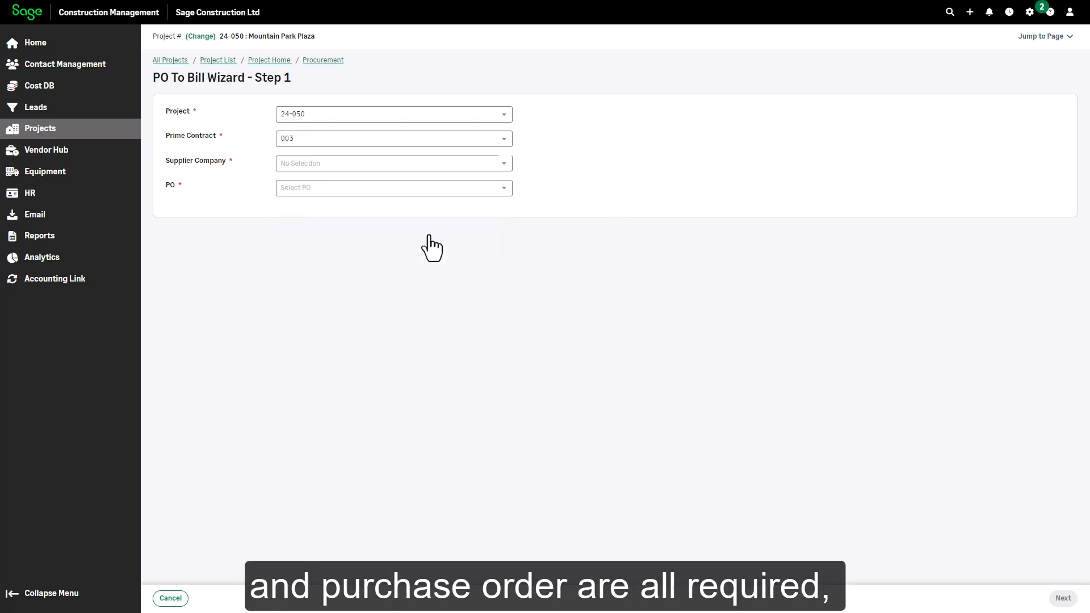
left_click(503, 165)
left_click(486, 202)
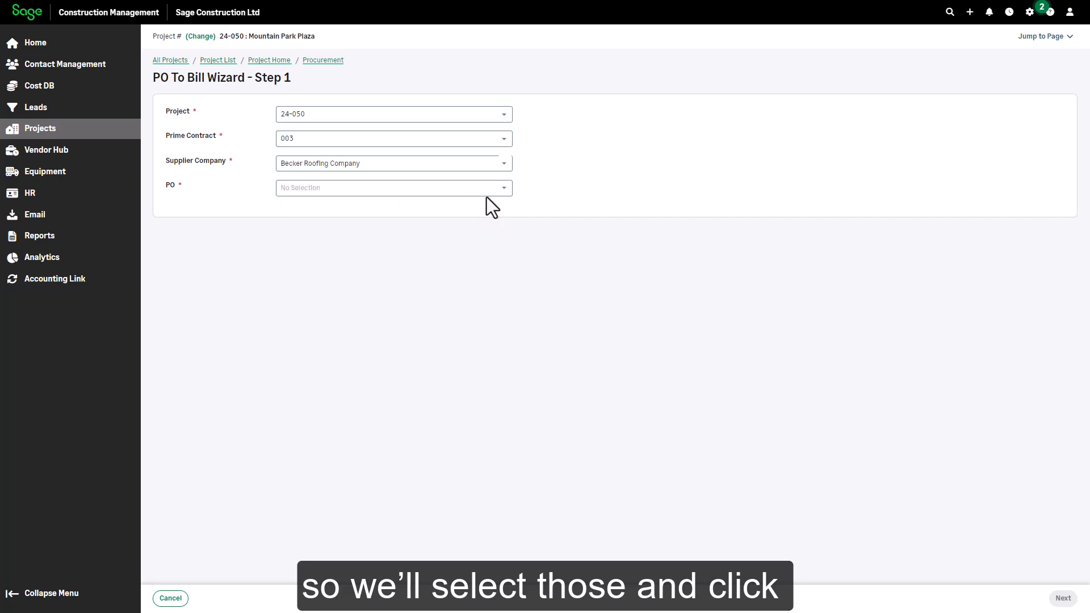
left_click(485, 189)
left_click(470, 236)
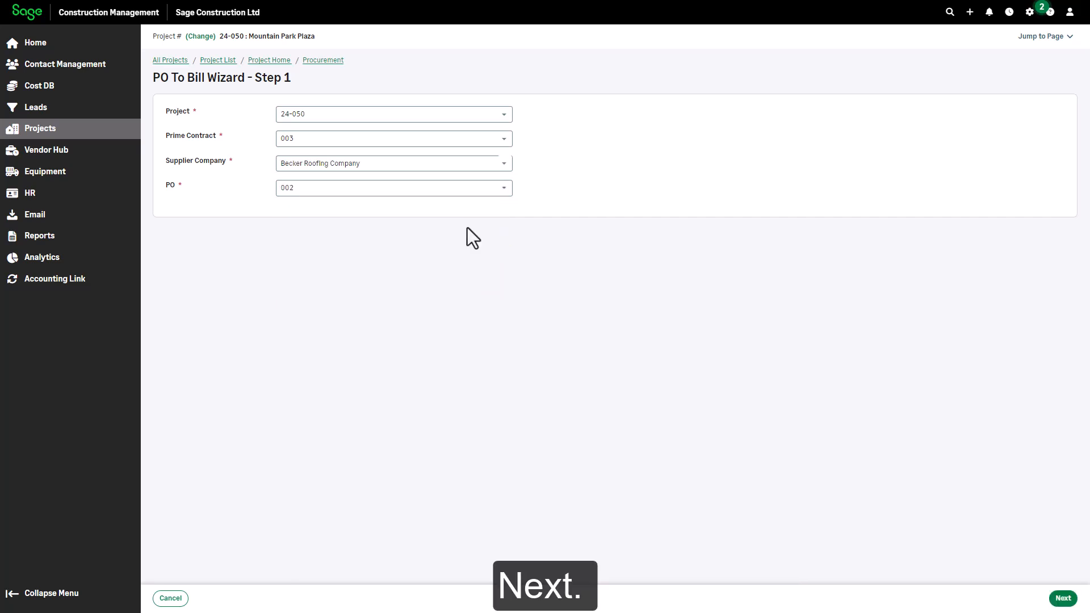
Step: Continue to the PO lines, show the daily log quantity, and include the Roofing shingles line in the bill
left_click(1062, 598)
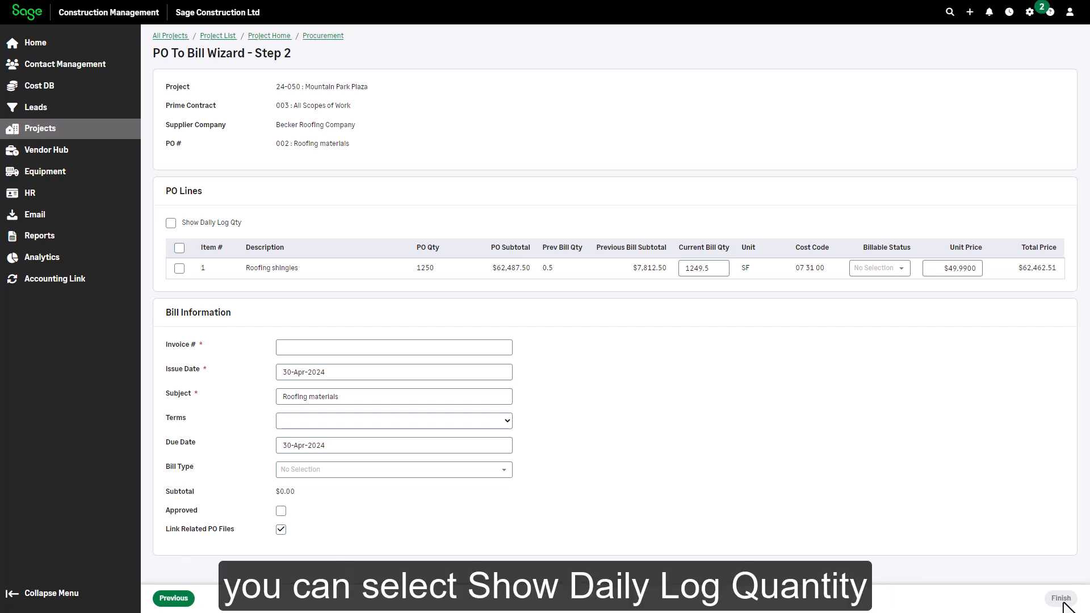
left_click(170, 223)
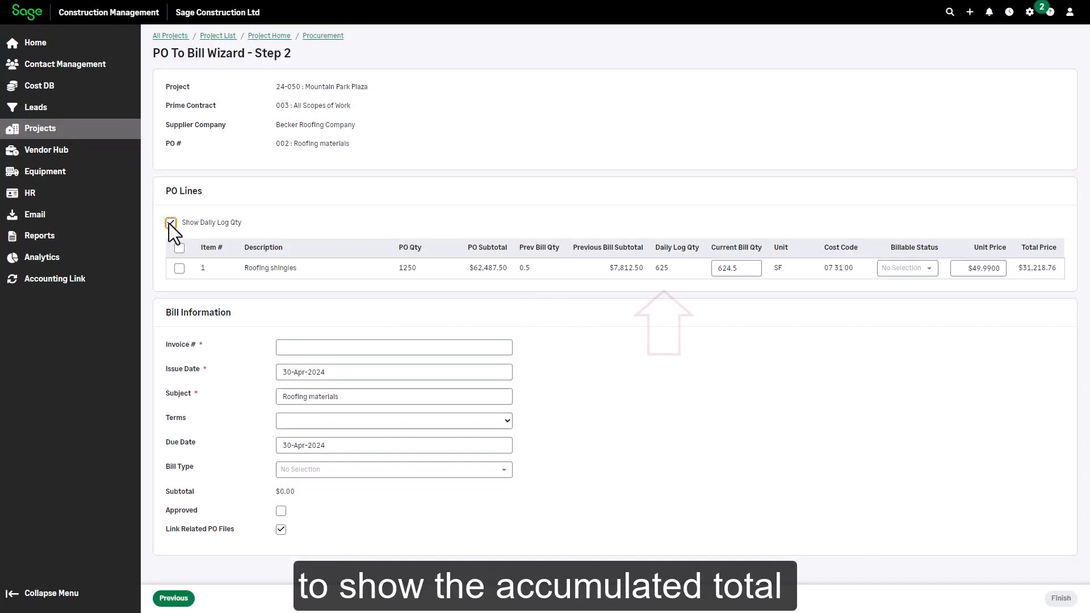
left_click(180, 267)
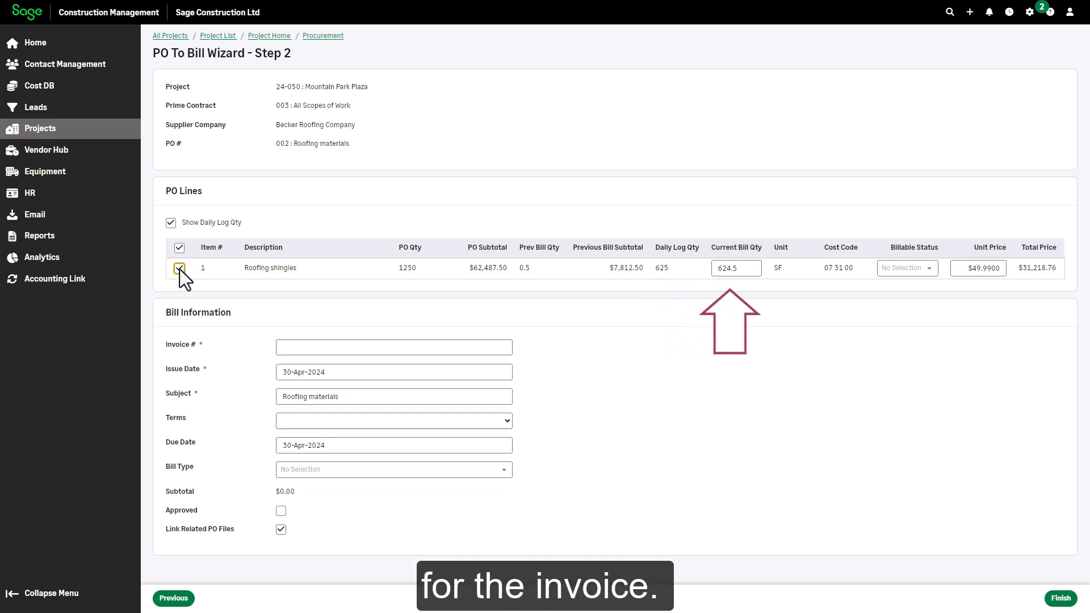
Step: Enter invoice number BCK9858 with Net 15 terms, mark the bill as approved, and finish it
left_click(317, 346)
type("BCK9858")
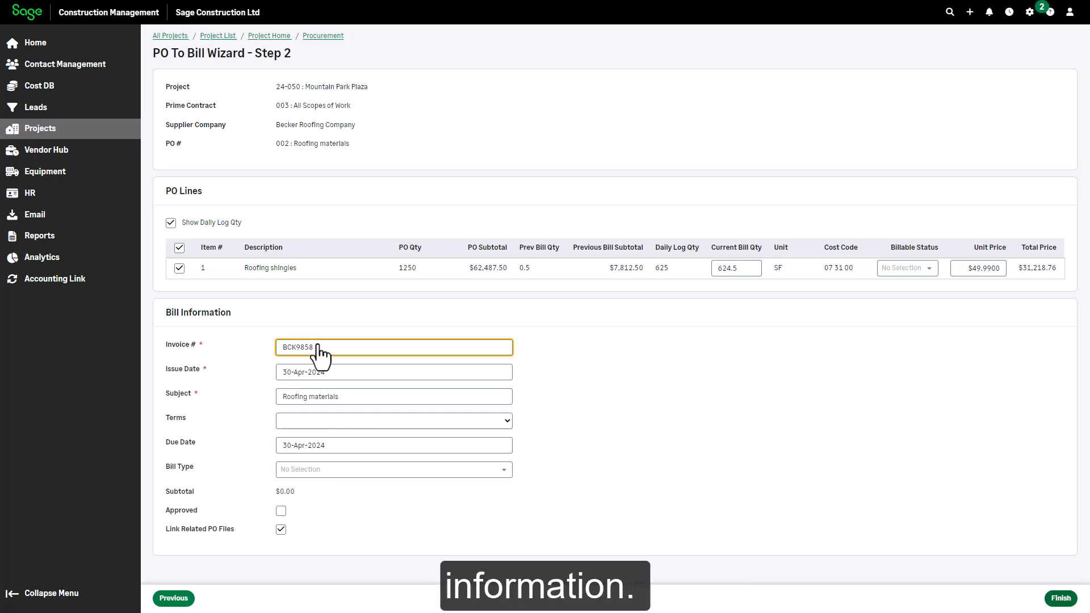
left_click(513, 420)
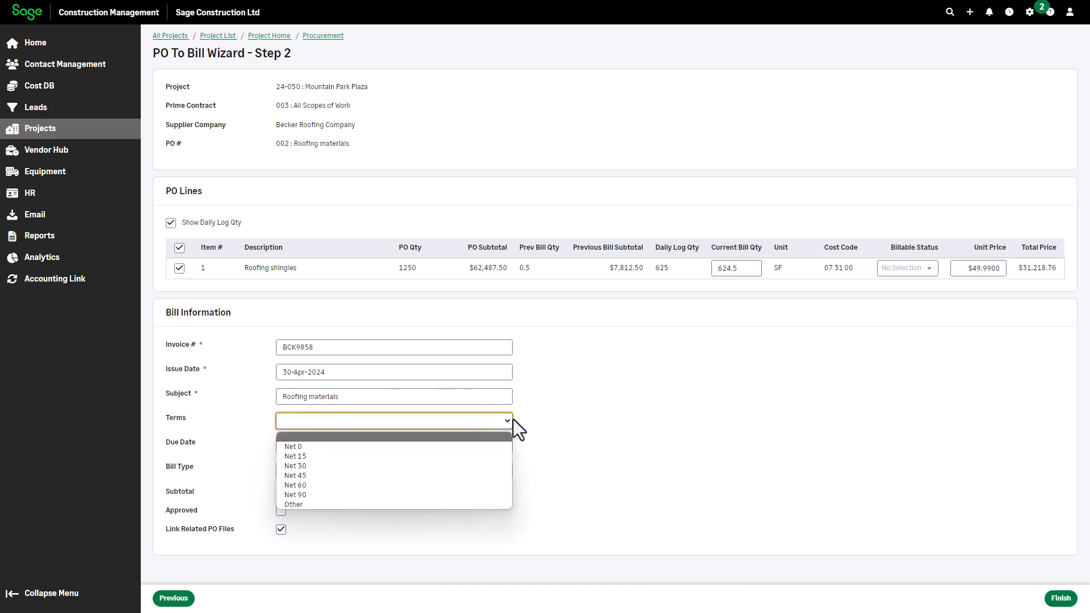
left_click(447, 457)
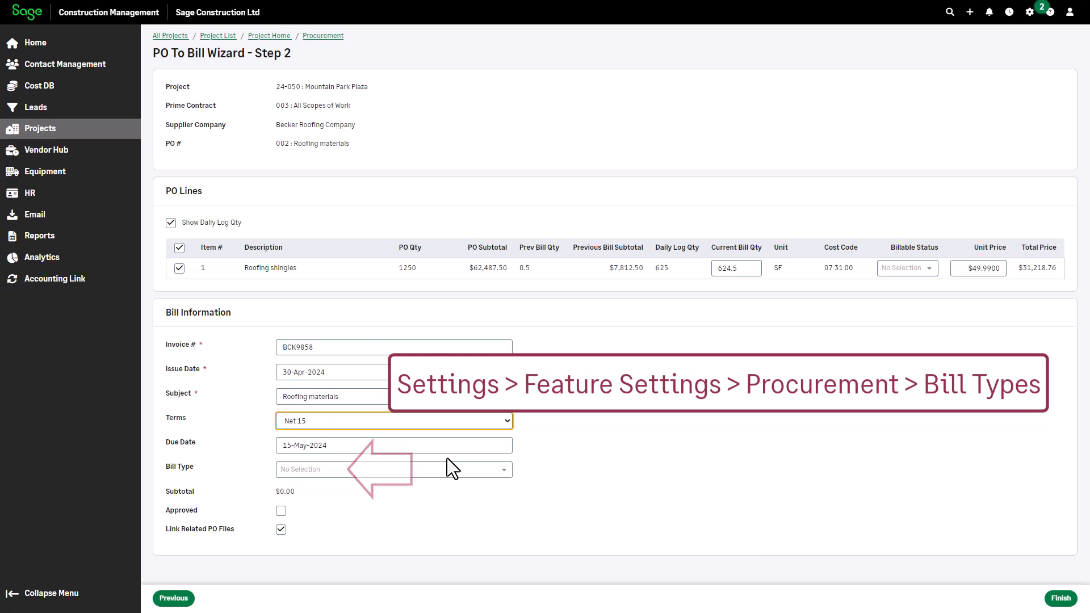
left_click(281, 510)
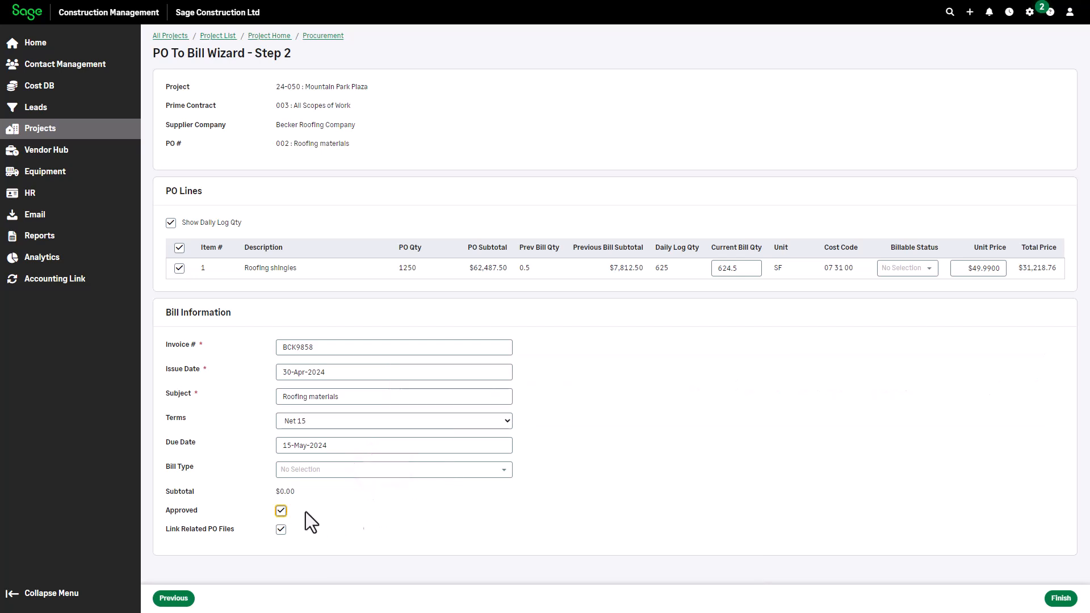
left_click(1070, 600)
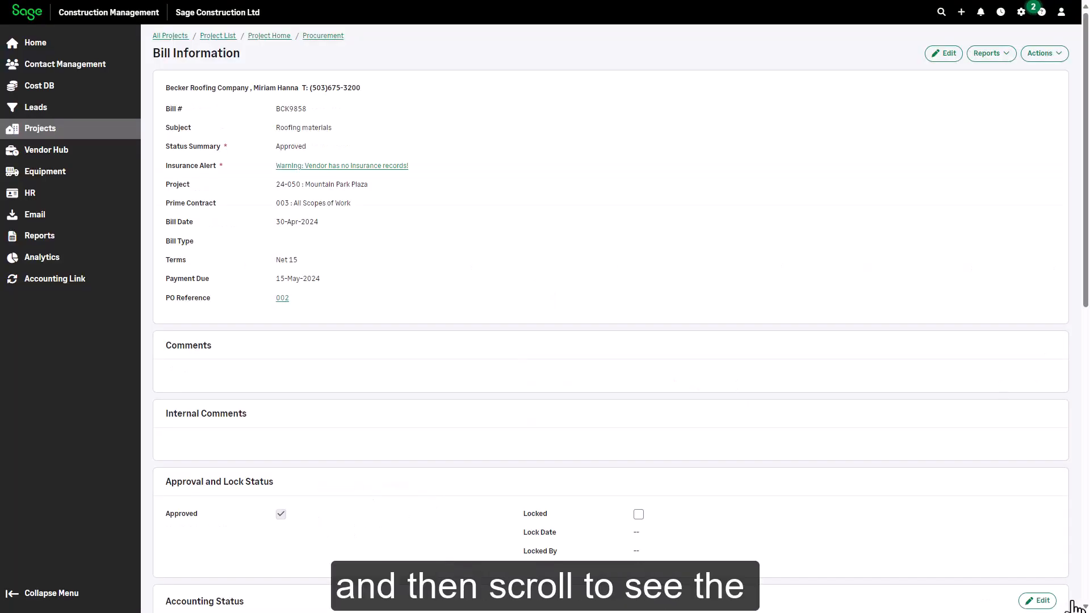
Step: Edit the roofing bill's lien waiver information and set the conditional date to 24-May-2024
left_click(1085, 588)
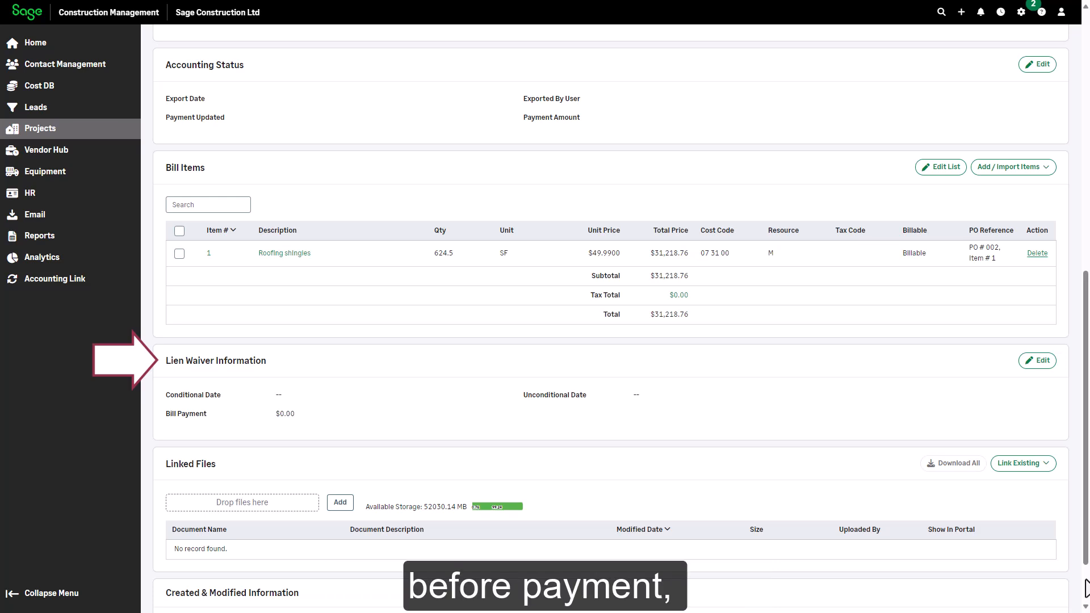
left_click(1037, 361)
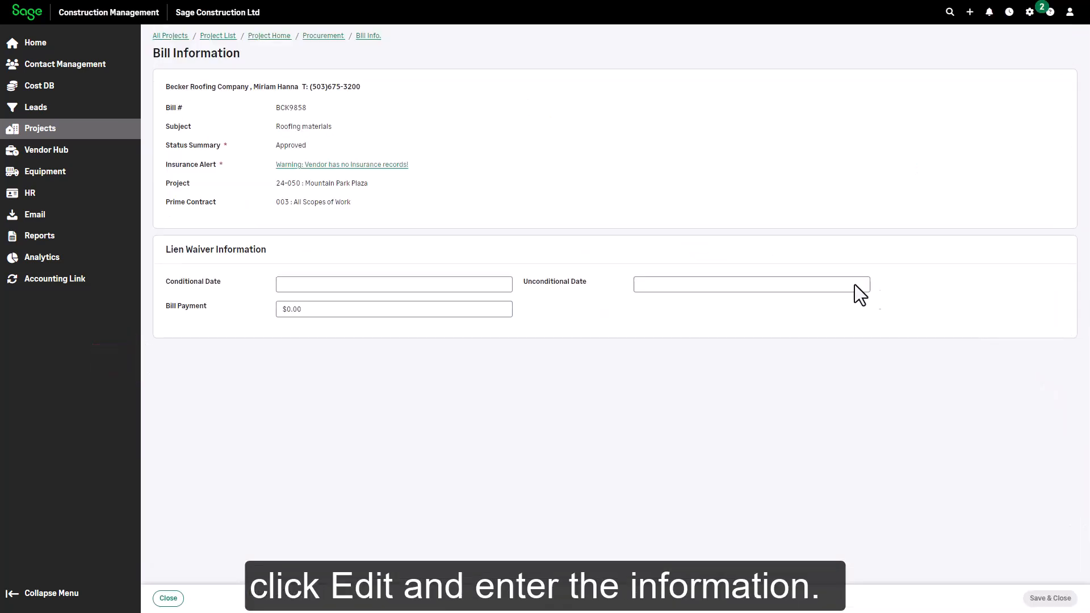
left_click(443, 286)
left_click(388, 303)
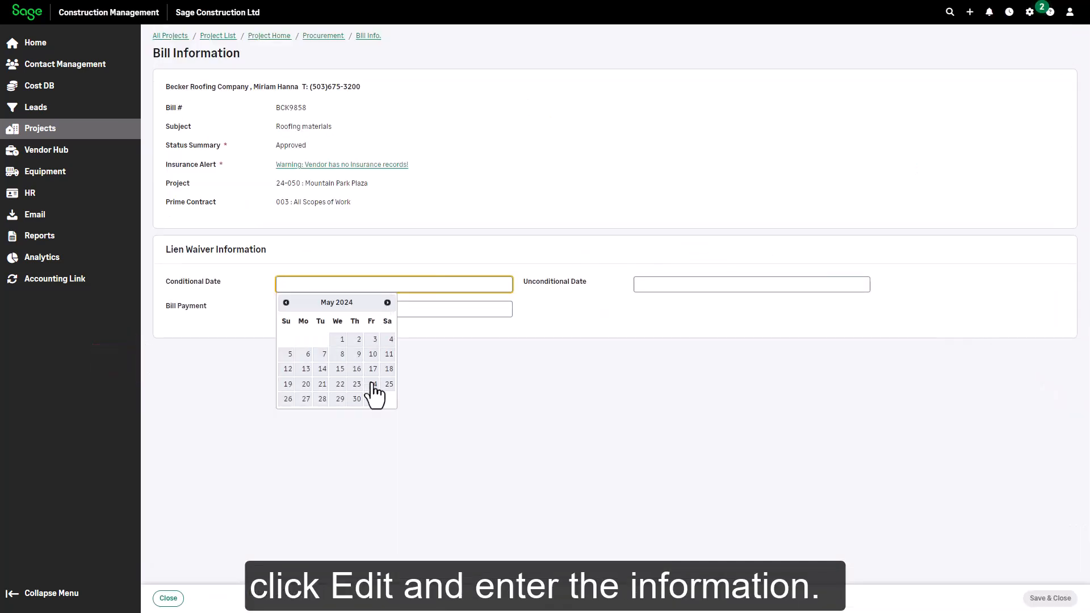
left_click(373, 384)
Step: Set the lien waiver's bill payment to 31218.76 and unconditional date to 31-May-2024, and save the information
left_click(362, 309)
type("3128")
key("BackSpace")
type("18.76")
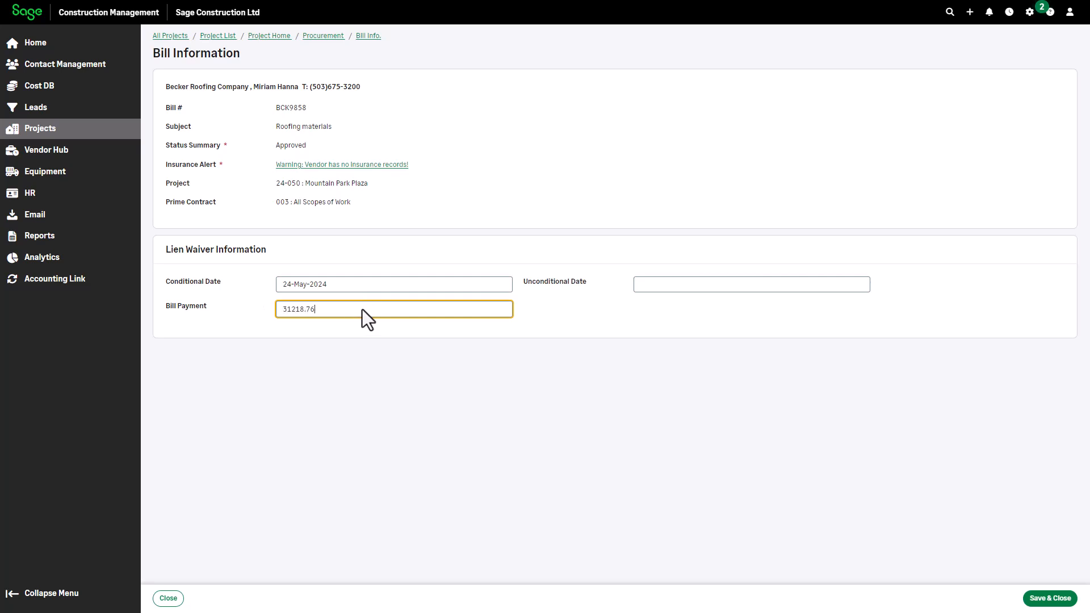
key("Tab")
left_click(744, 303)
left_click(730, 397)
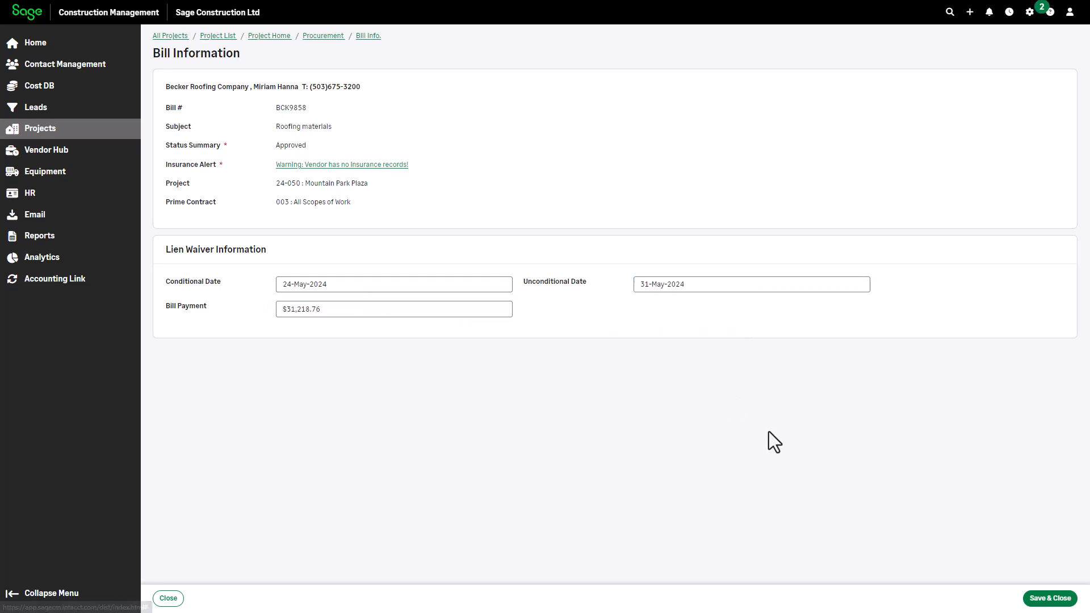
left_click(1050, 598)
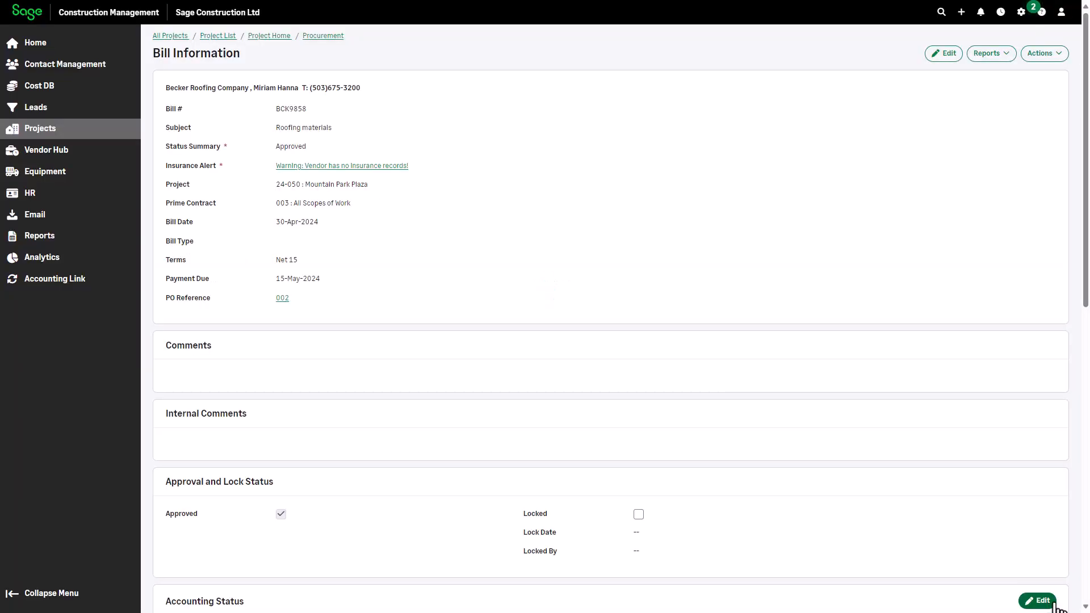
Step: Link the existing Daily Log file 06-04_Supplier-Delivery-Note-Form.jpg from record 30-Apr-2024 to the bill
left_click(1085, 594)
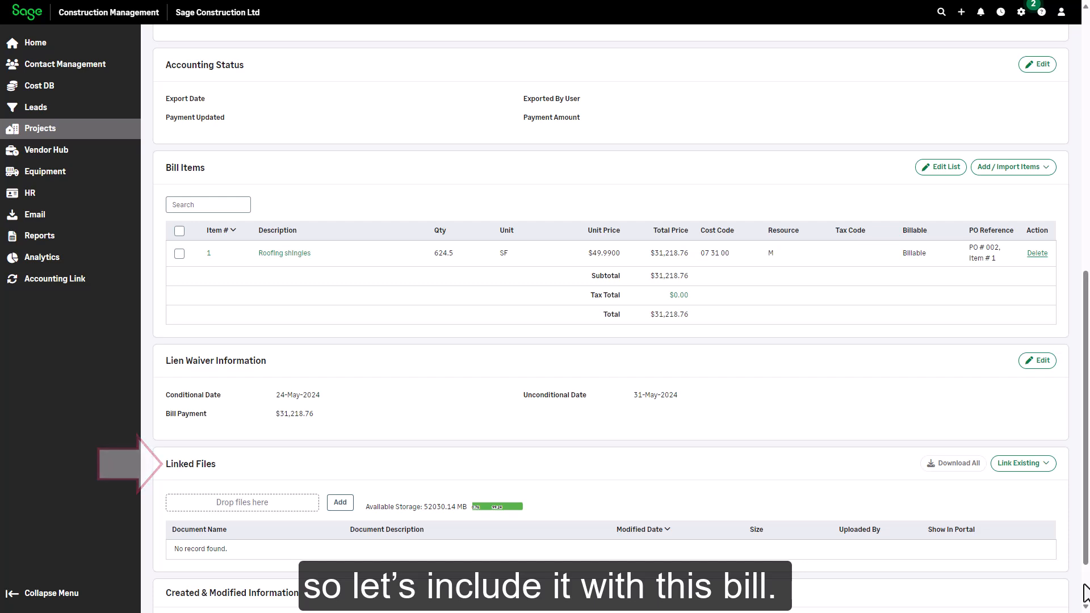
left_click(1043, 464)
left_click(1017, 514)
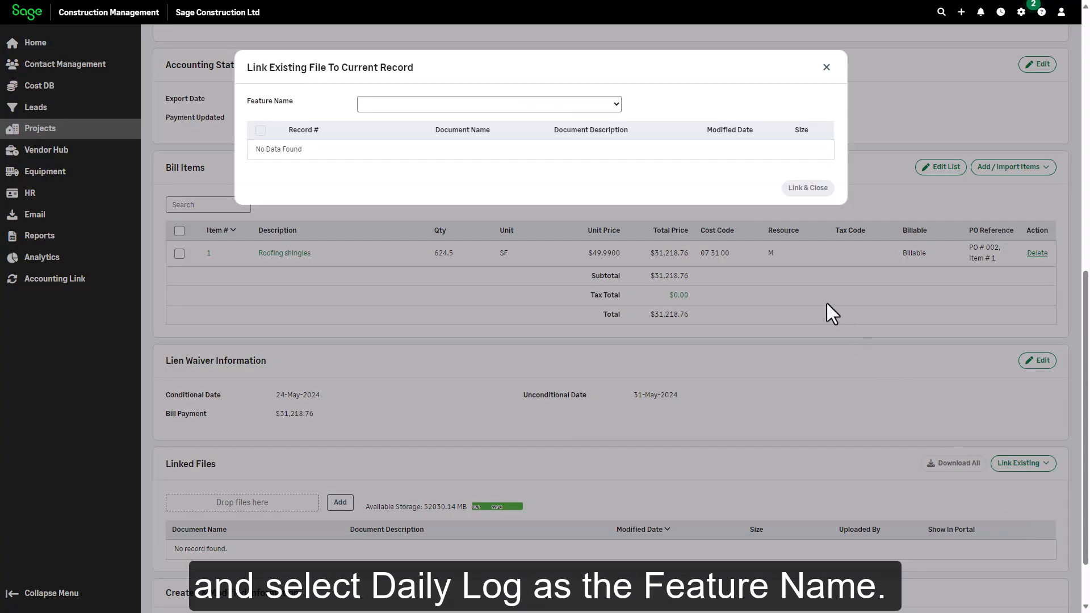
left_click(614, 107)
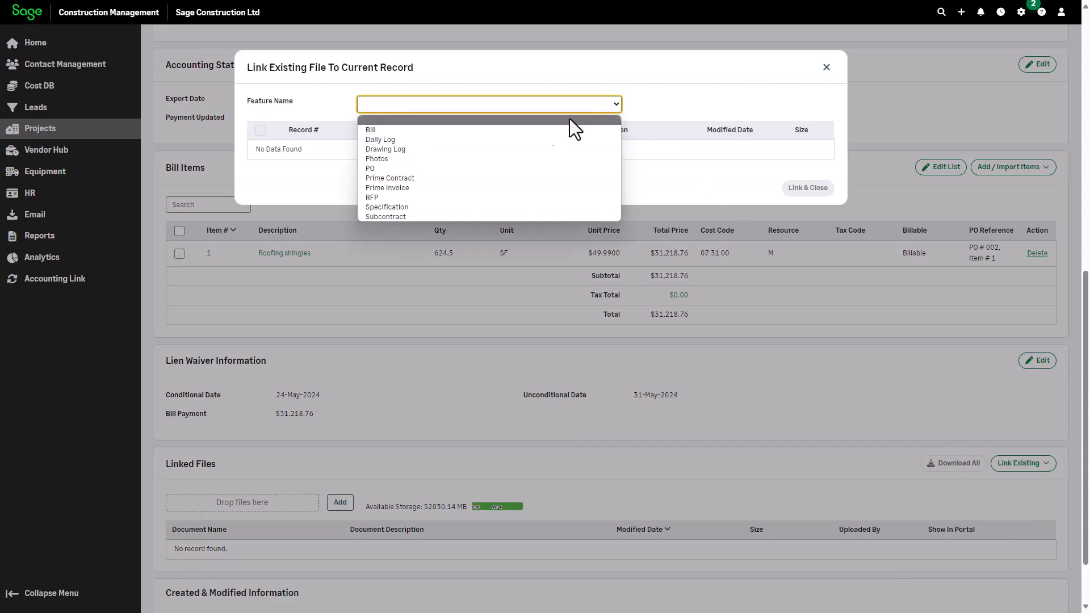
left_click(525, 140)
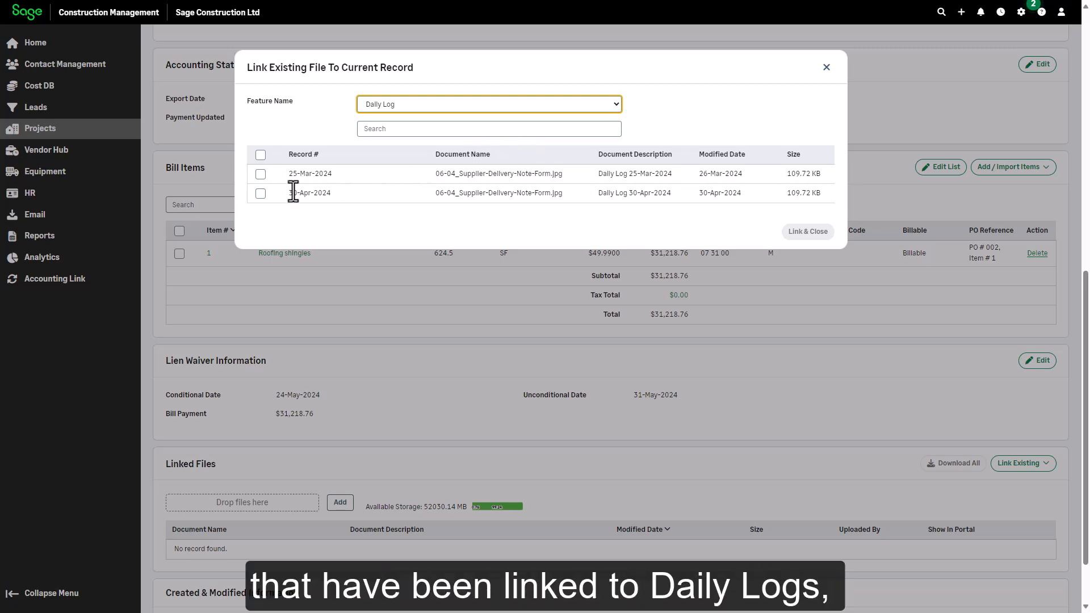
left_click(261, 194)
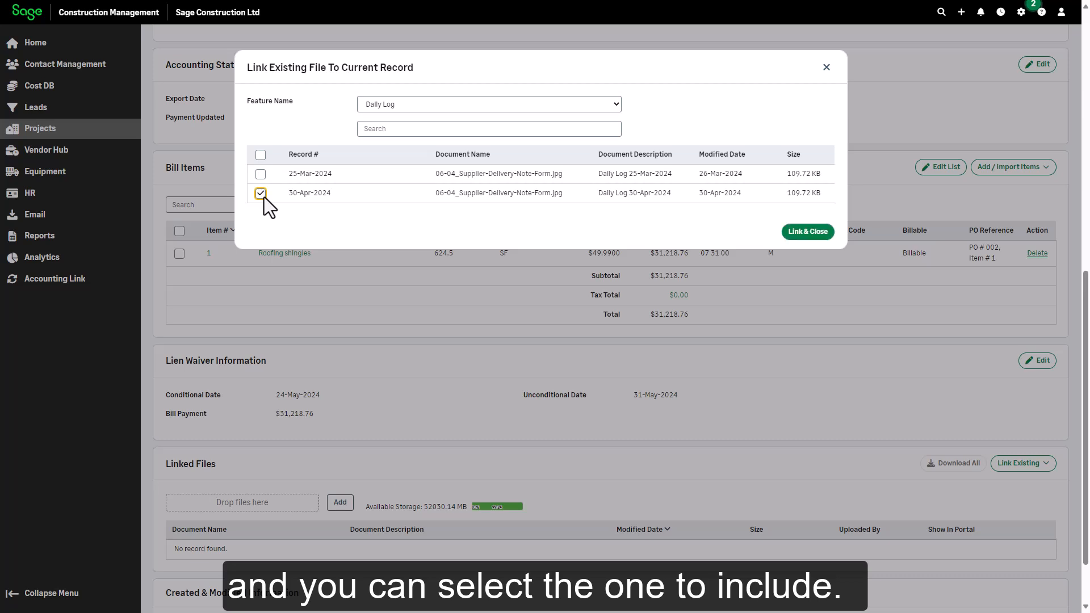
left_click(799, 233)
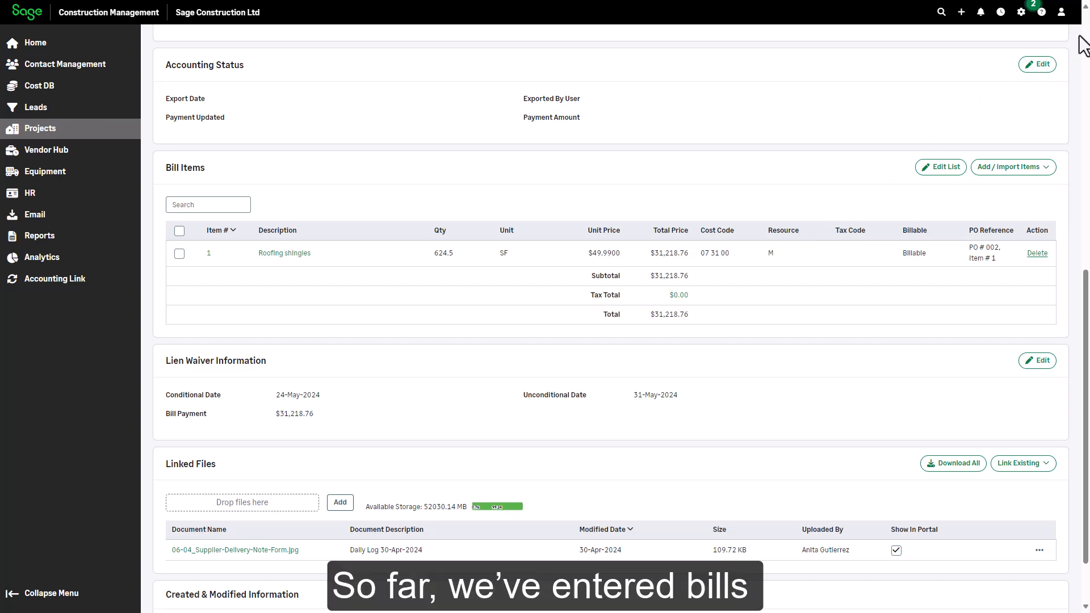
Step: Return to the project's Procurement page and start adding a new bill manually
scroll(1082, 45, "up", 2)
scroll(1082, 44, "up", 10)
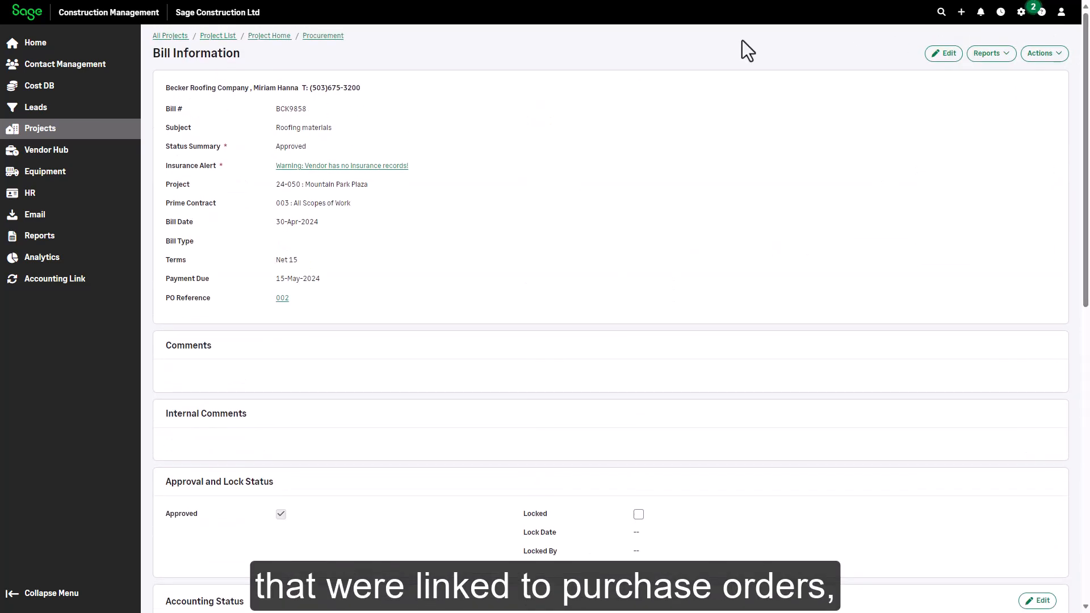
left_click(311, 40)
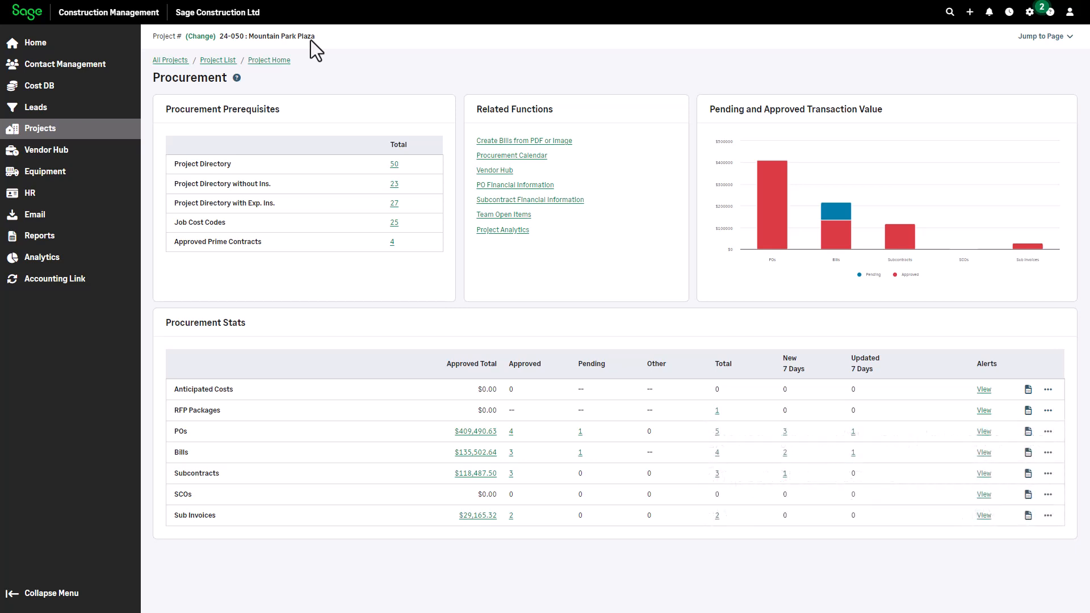
left_click(1048, 452)
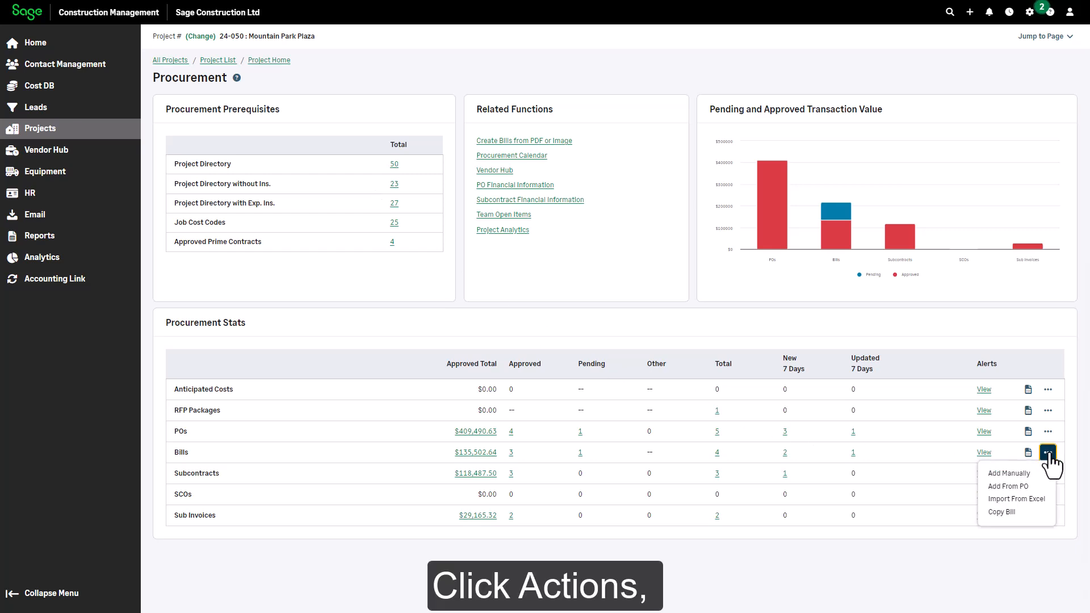
left_click(1016, 475)
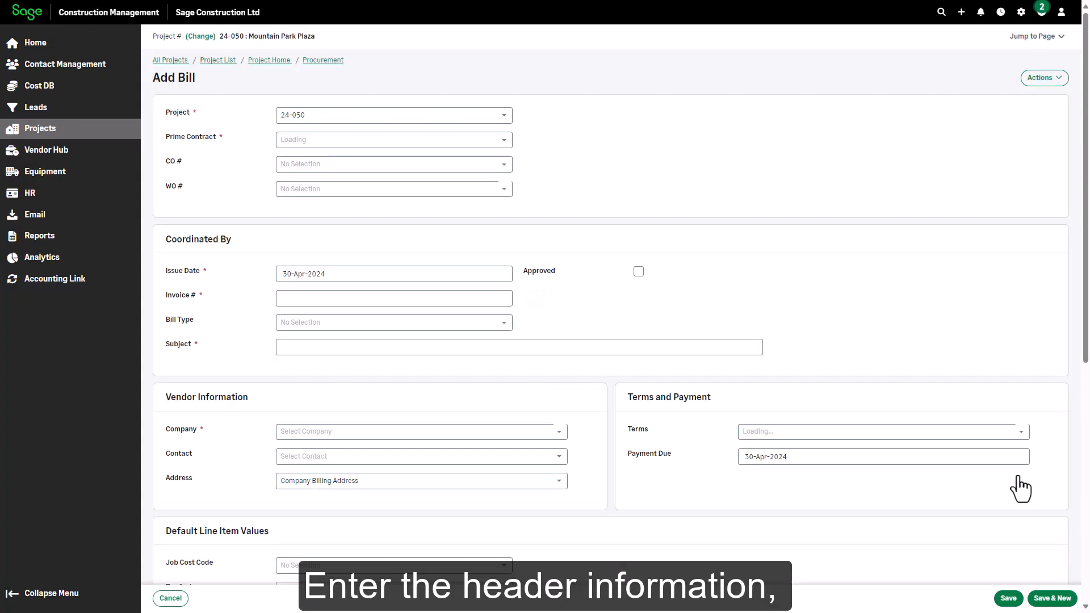
Step: Set the new bill's prime contract to 001, invoice number to COOK2345 and subject to Misc Materials
left_click(420, 139)
left_click(420, 179)
left_click(386, 297)
type("COOK2345")
left_click(387, 346)
type("Misc Materials")
Step: Choose Cook's Lumber as the vendor with its contact person, and set the payment terms to Net 30
left_click(324, 431)
left_click(418, 519)
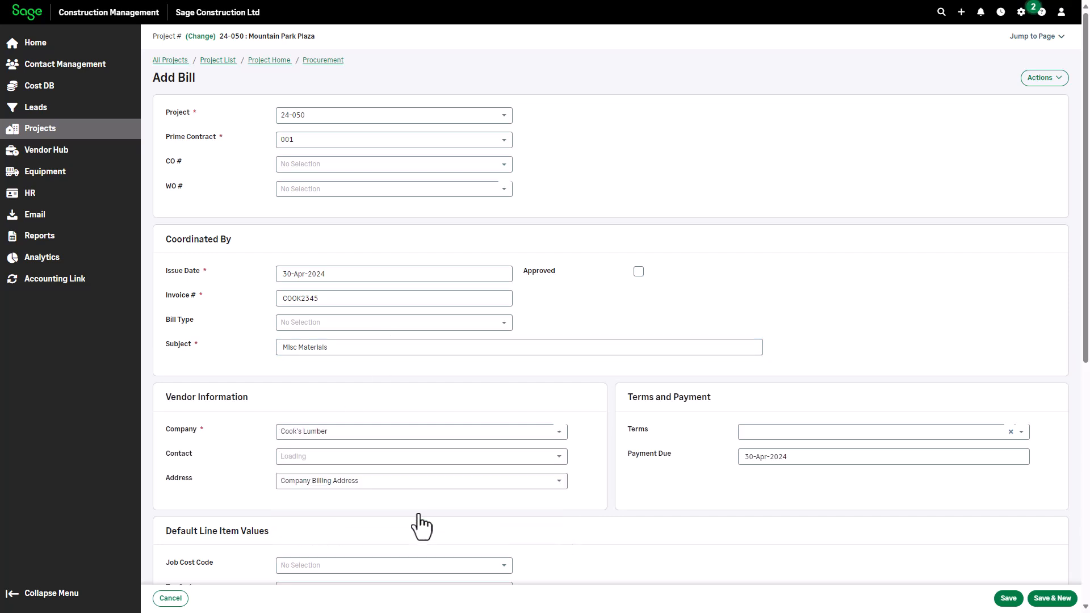
left_click(393, 456)
left_click(392, 492)
left_click(948, 434)
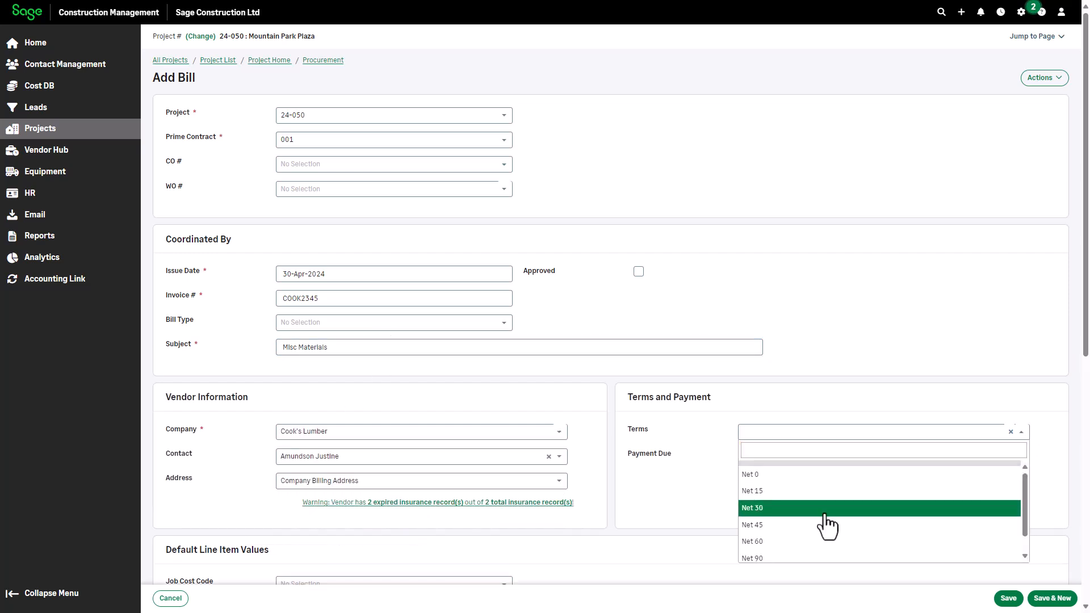
left_click(827, 514)
Step: Enter Nails as bill item 1 with quantity 20, units PKG and unit price 95.28
scroll(983, 546, "down", 8)
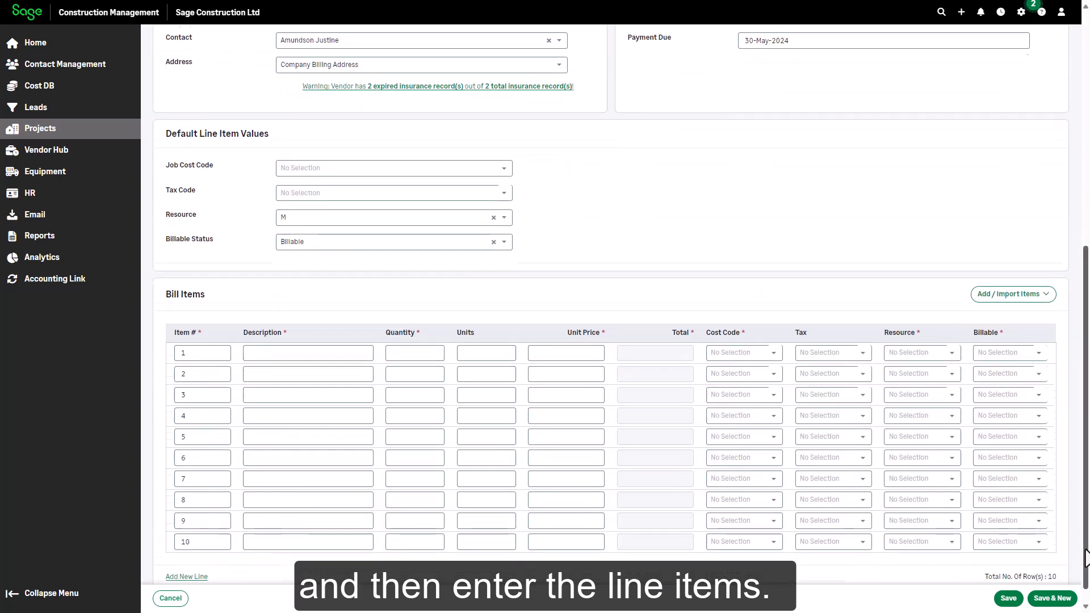
left_click(290, 332)
type("Nails")
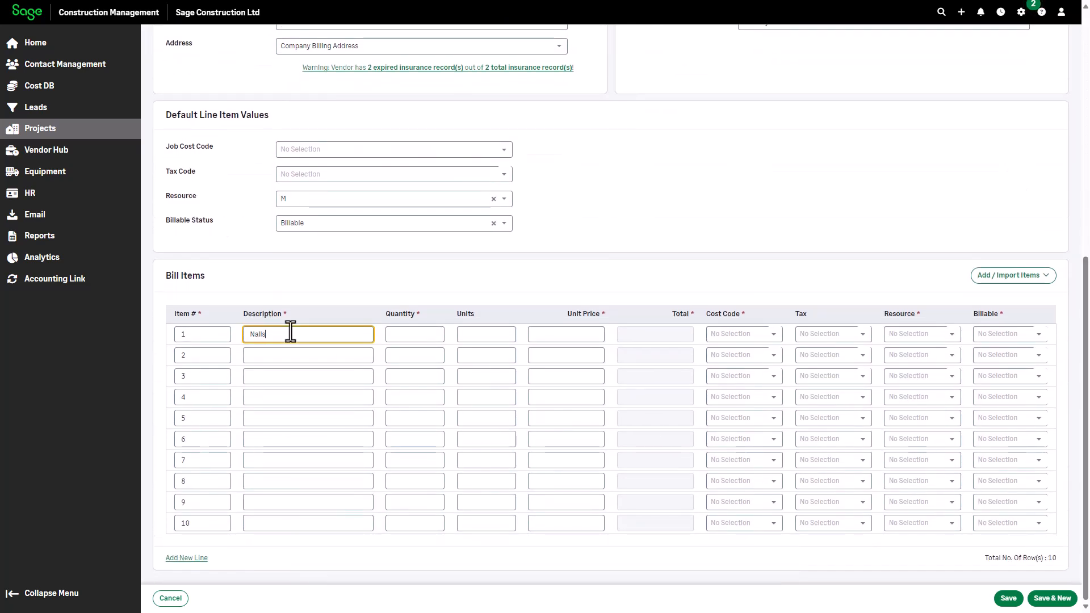
key("Tab")
type("20")
key("Tab")
type("PKG")
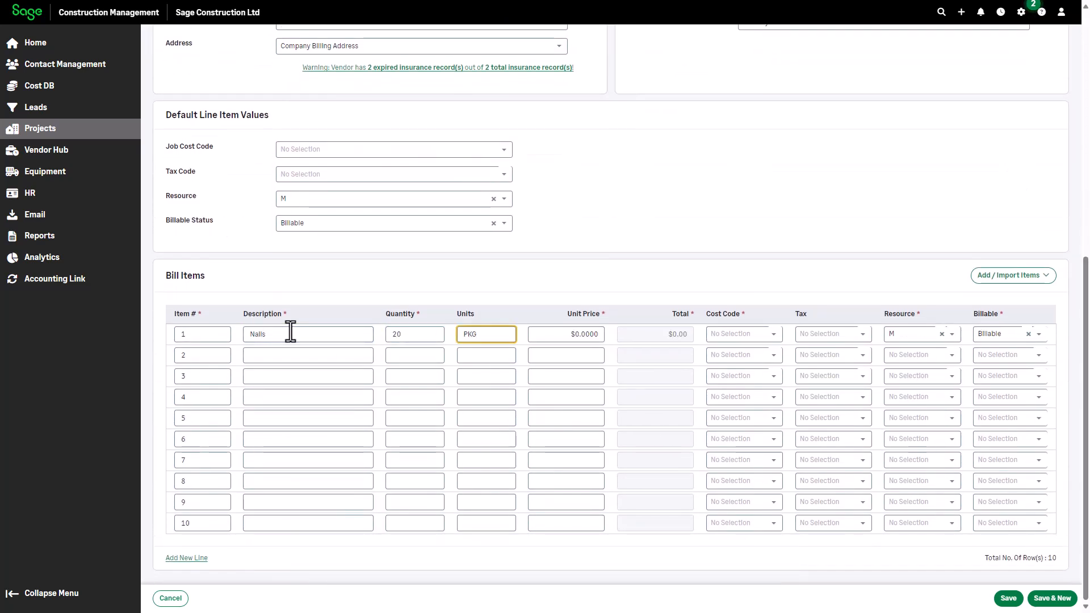
key("Tab")
type("95.28")
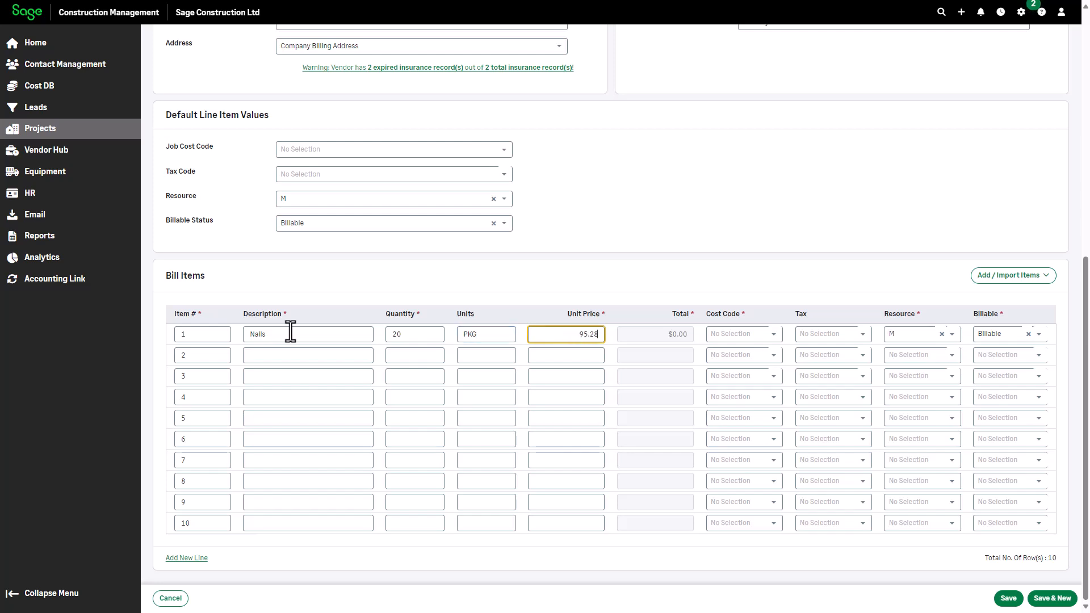
key("Tab")
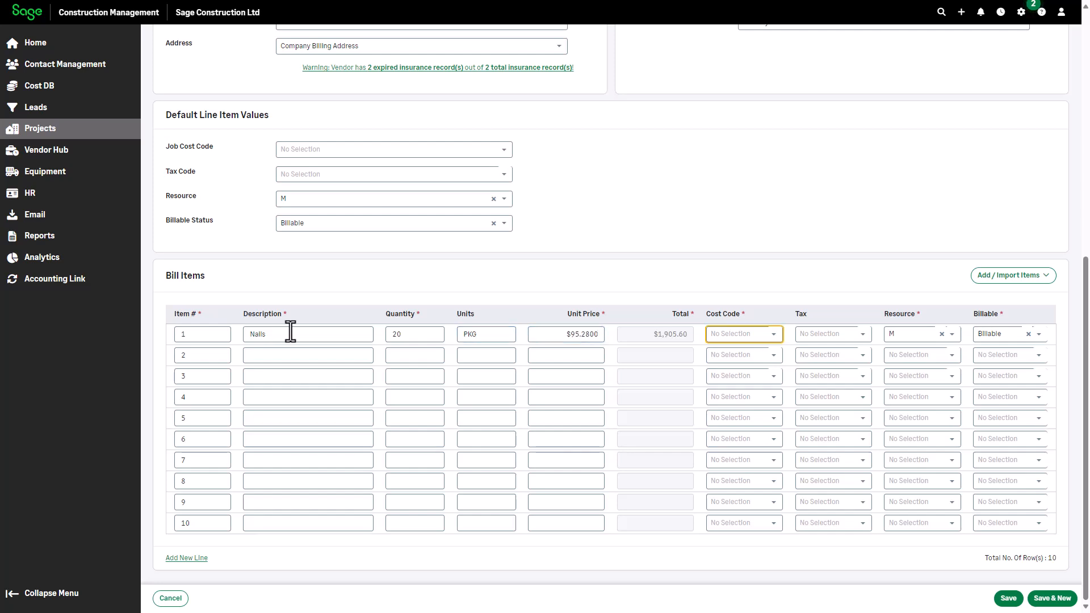
Step: Assign cost code 06 11 00 to the Nails item and save the bill
left_click(738, 336)
type("06")
left_click(747, 384)
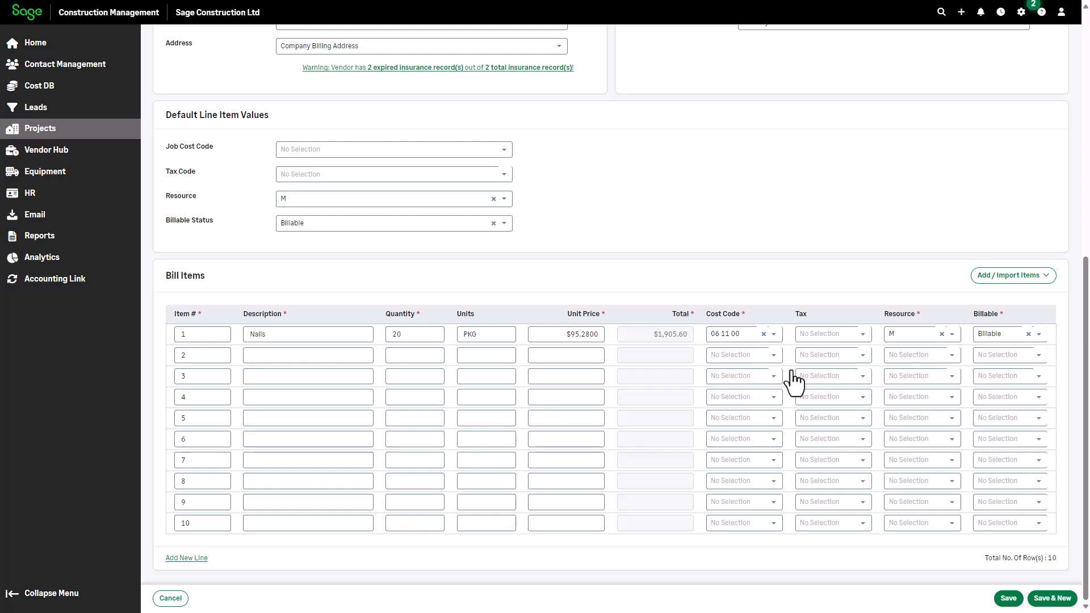
left_click(1008, 599)
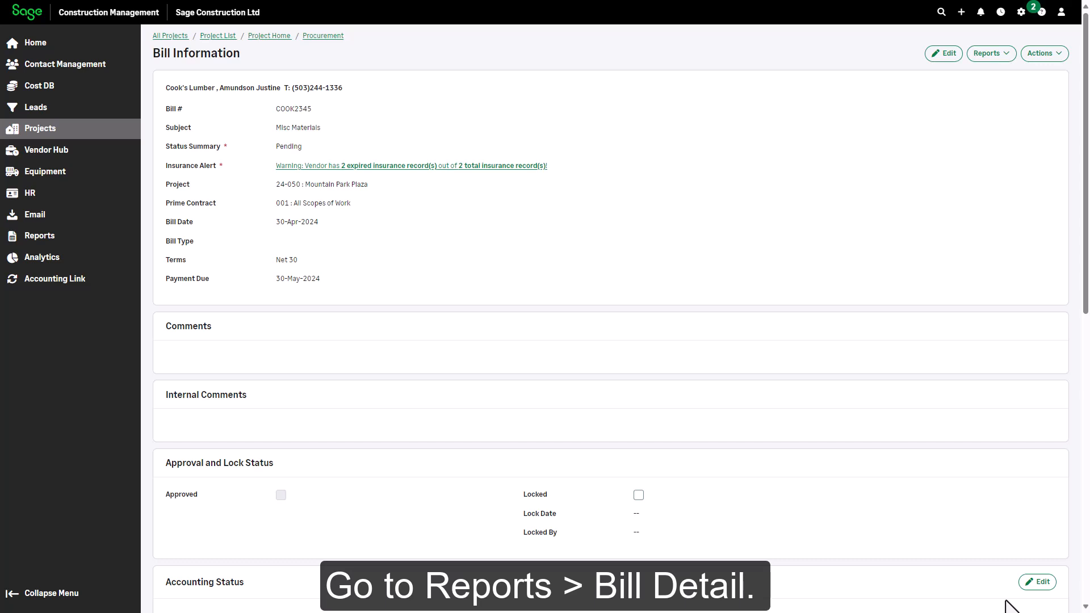
Step: Generate the Bill Detail report in the Bill - Lien Waiver - Conditional Final format, saving it as a PDF to Linked Files
left_click(991, 54)
left_click(990, 78)
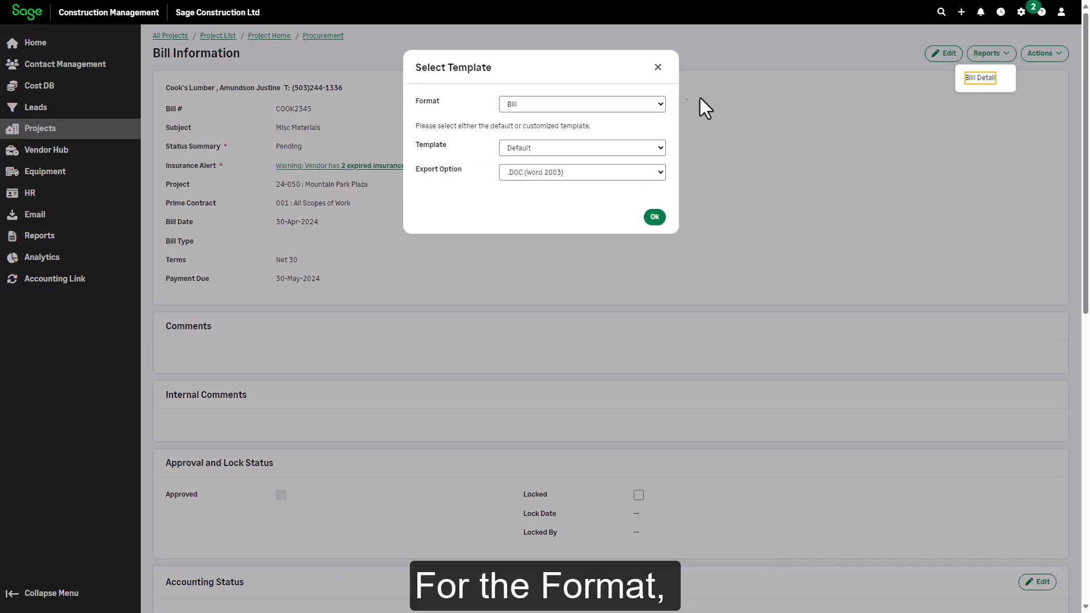
left_click(653, 105)
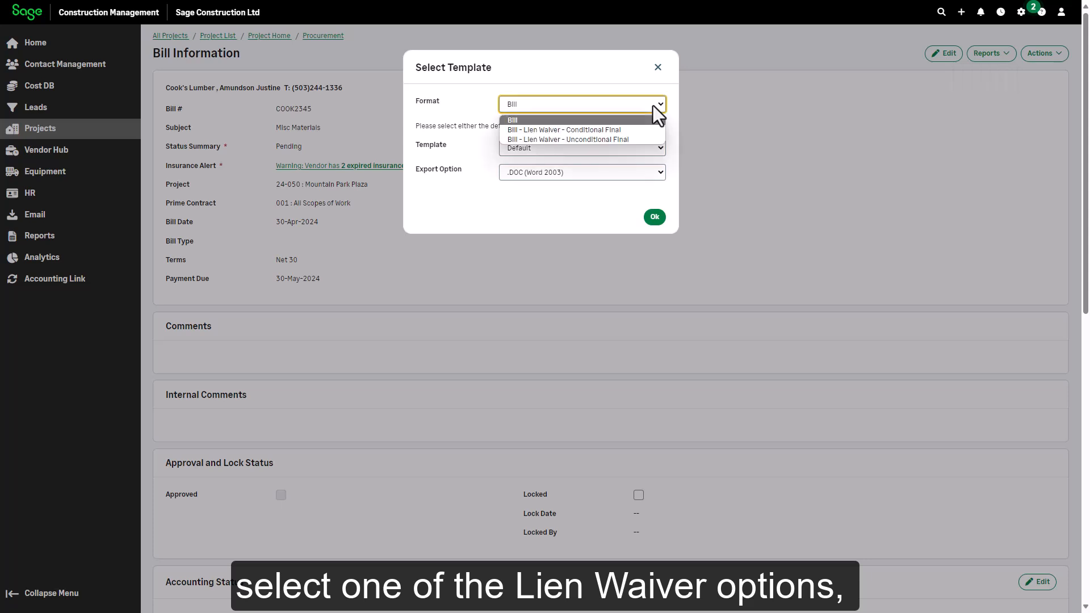
left_click(644, 136)
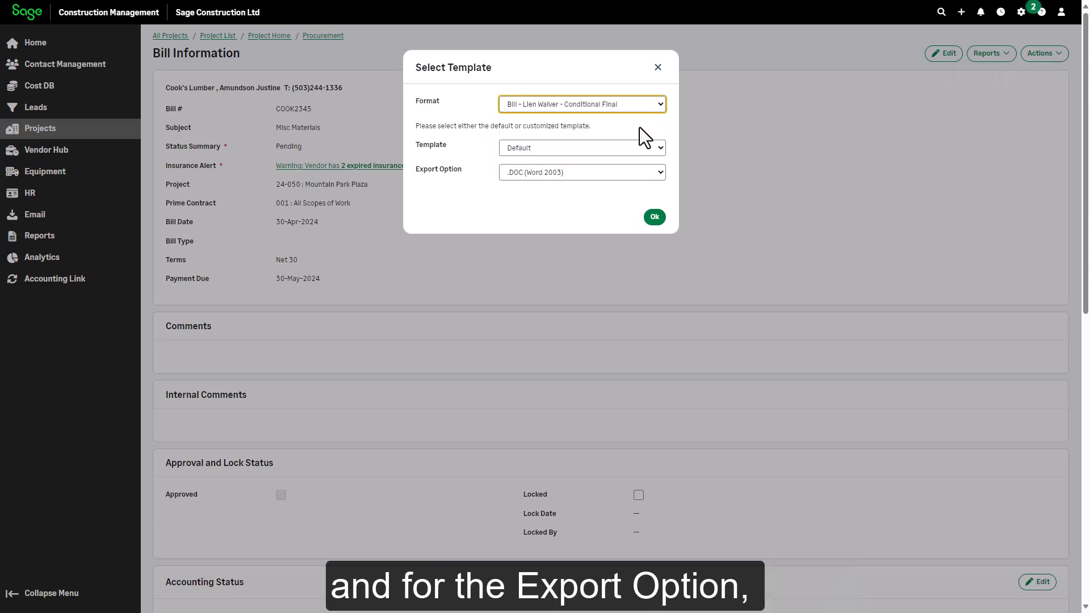
left_click(625, 174)
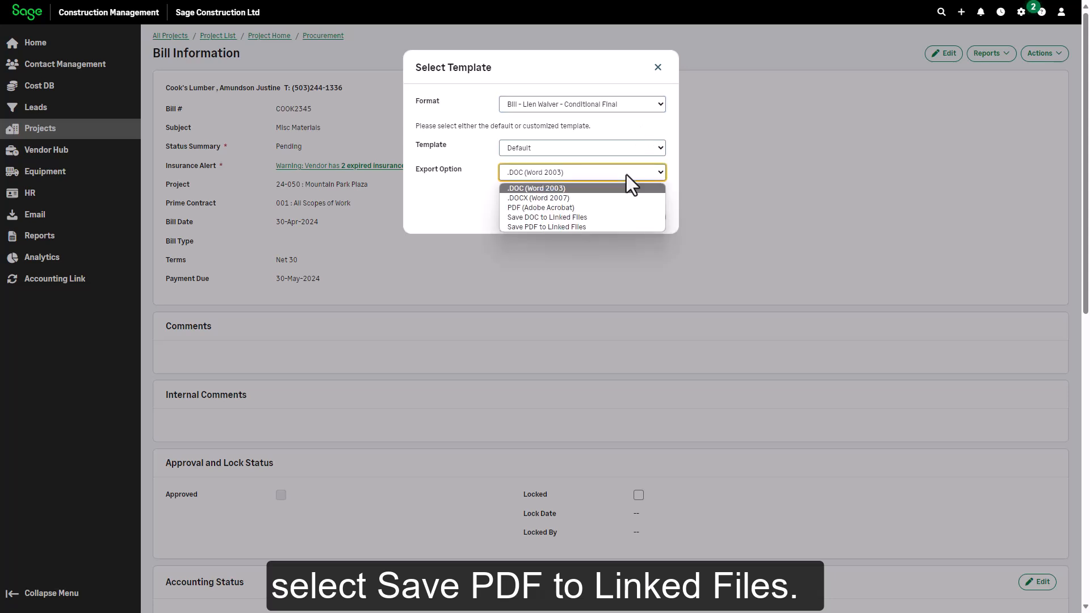
left_click(607, 226)
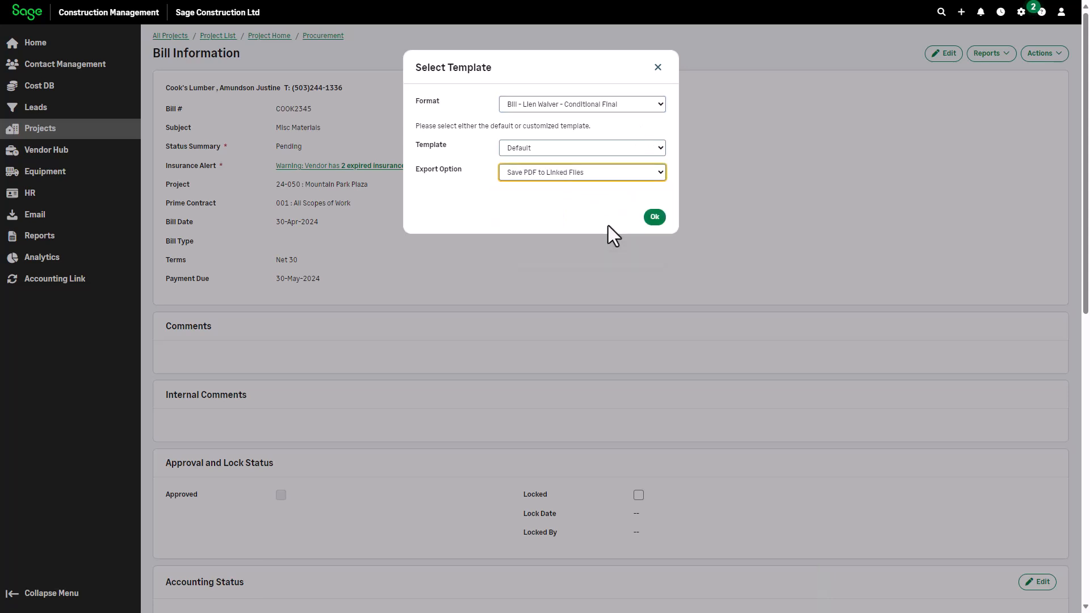
left_click(654, 218)
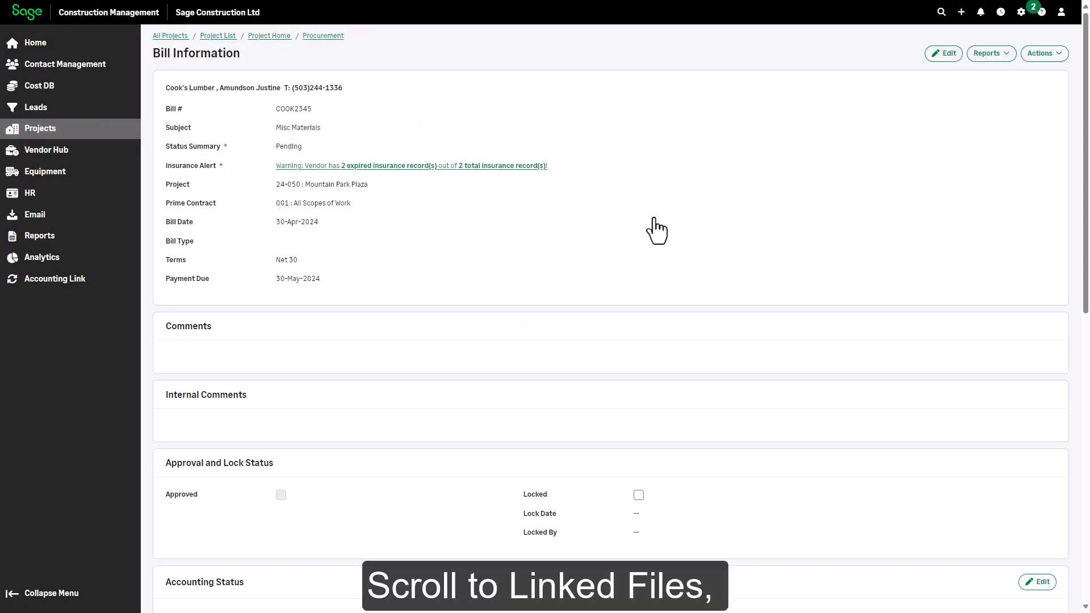
Step: Rename the bill's linked lien waiver PDF to Cook2345 Lien Waiver.pdf and save the change
left_click(1084, 540)
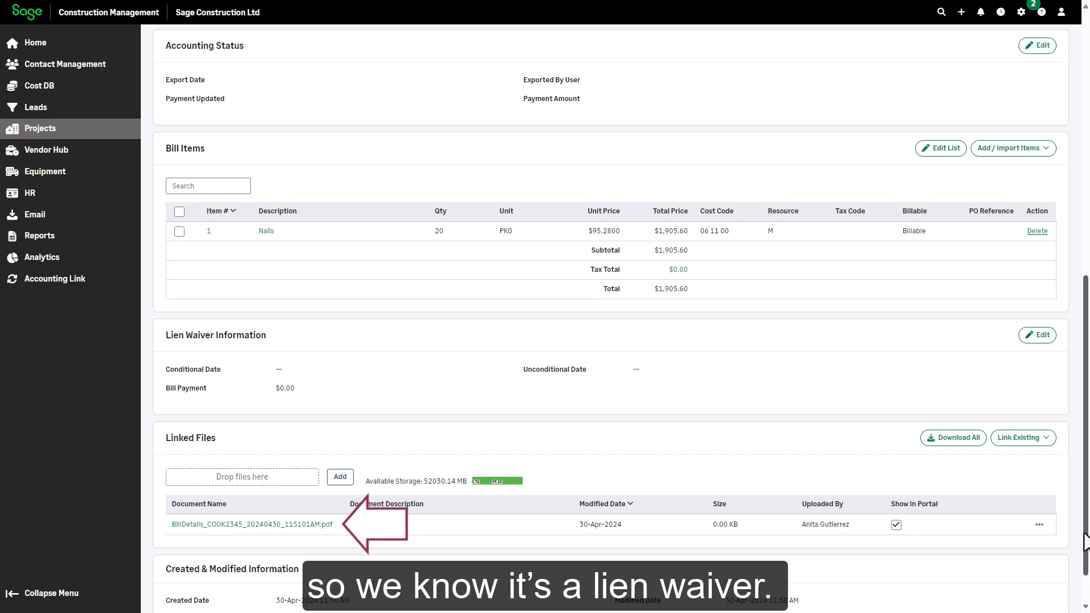
left_click(257, 525)
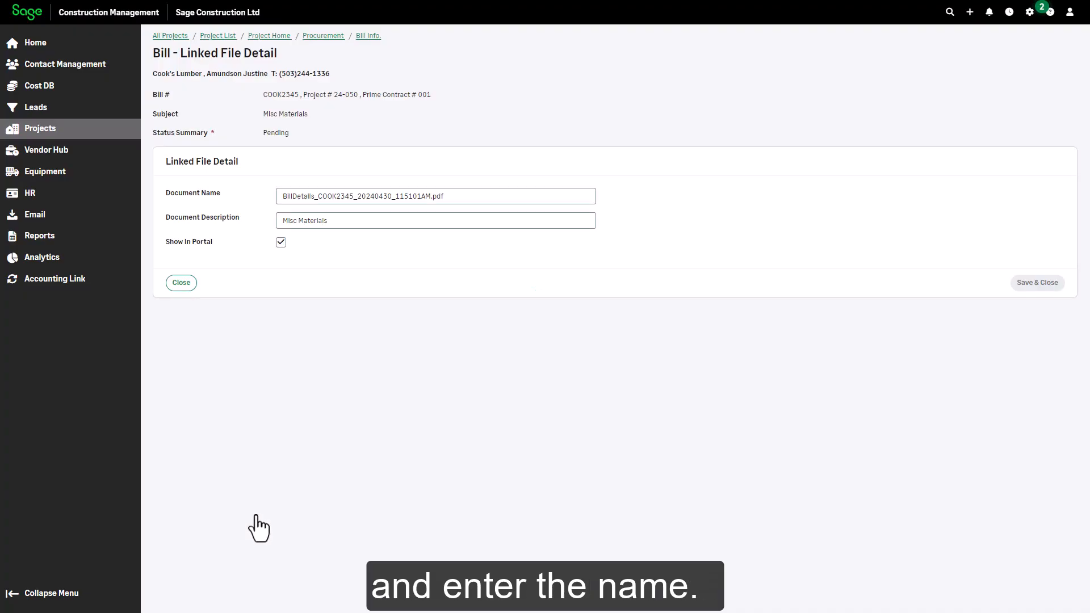
left_click(208, 196)
type("Cook")
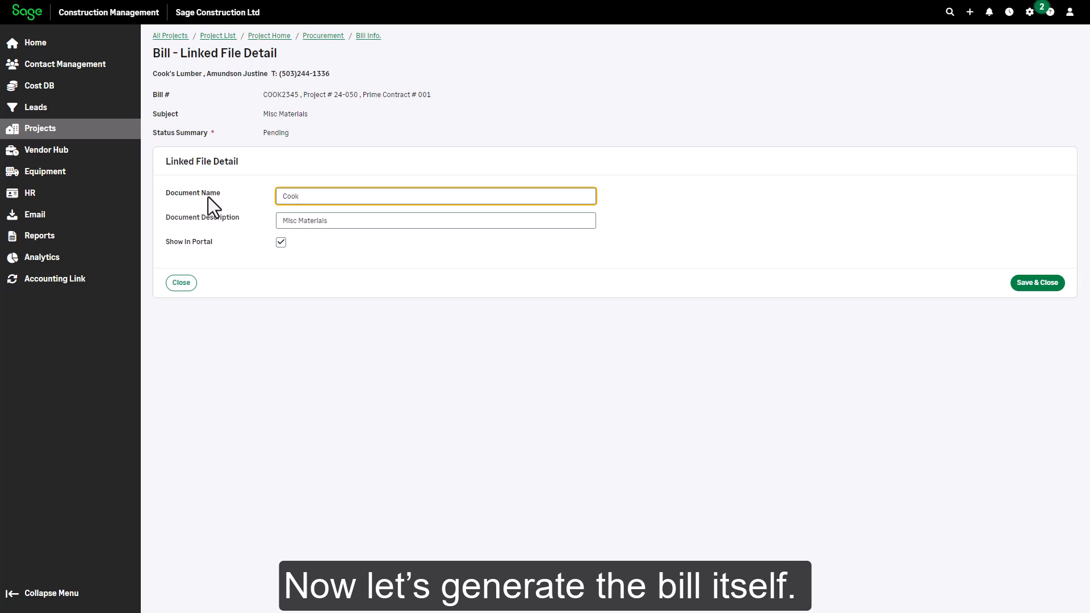
type("2345 Lien Waiver.pdf")
key("Tab")
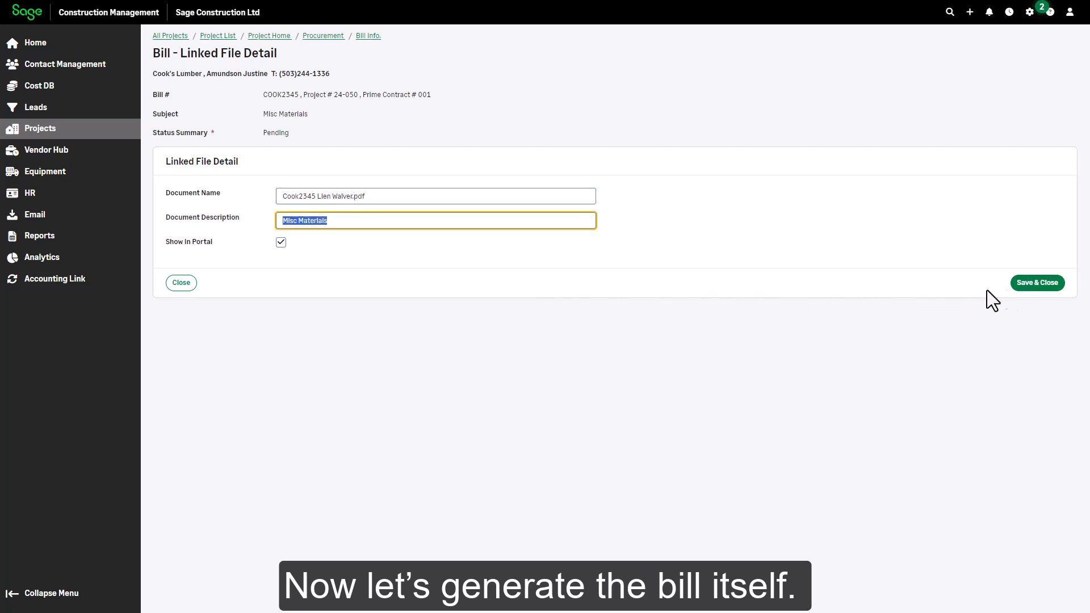
left_click(1037, 288)
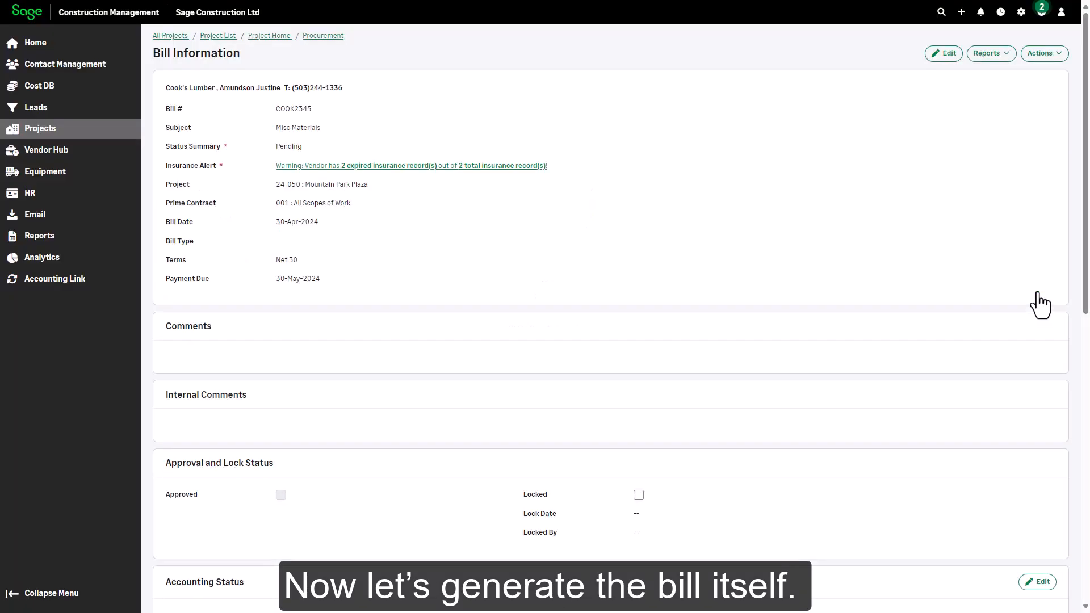
Step: Generate the Bill Detail report in the Bill format and save it as a PDF to Linked Files
left_click(1009, 57)
left_click(988, 79)
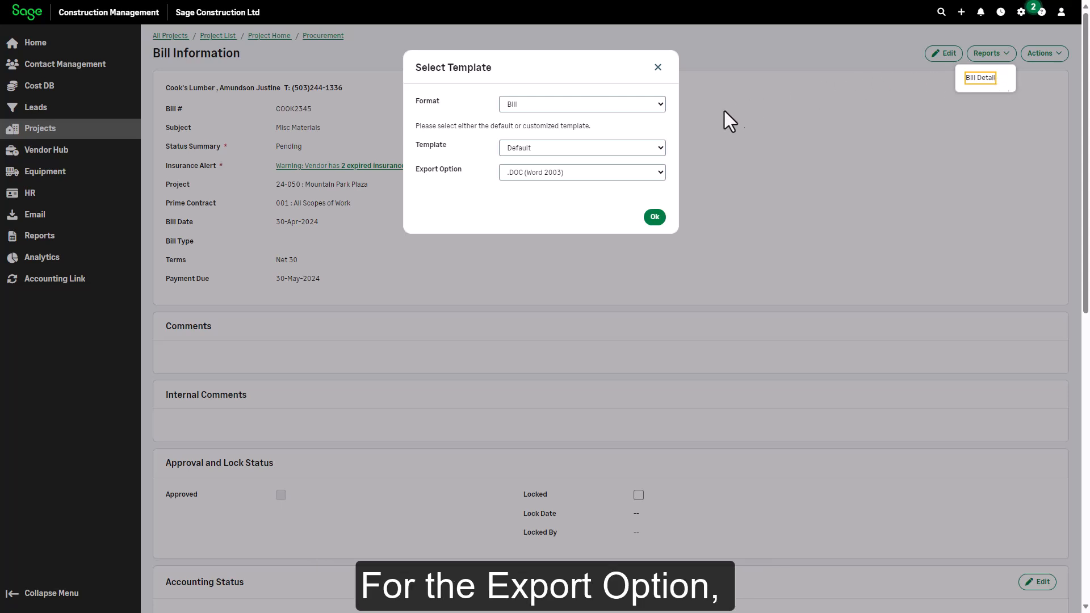
left_click(610, 172)
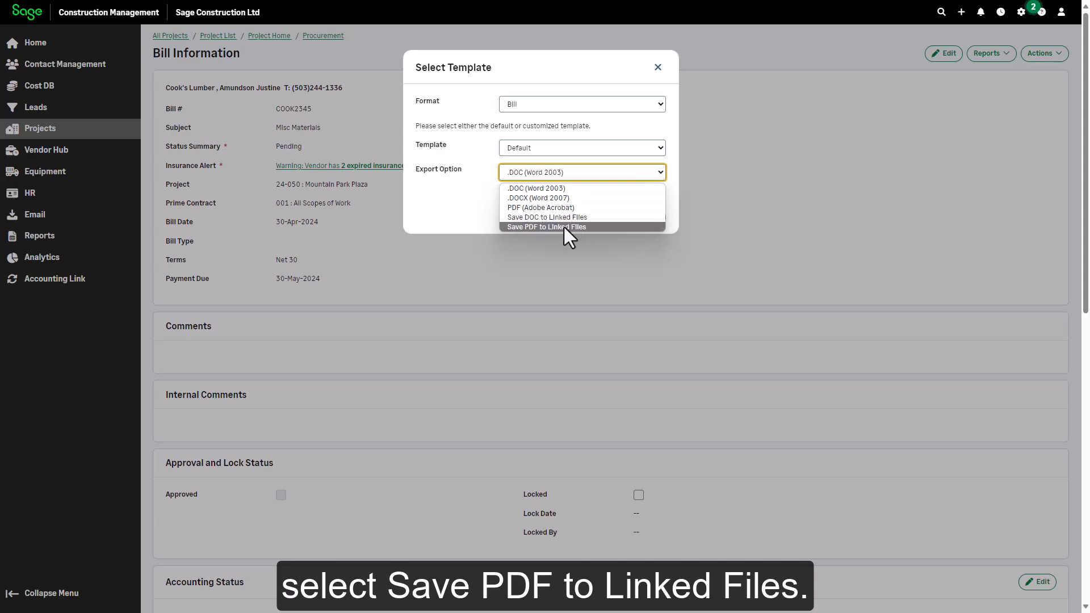
left_click(563, 225)
left_click(655, 216)
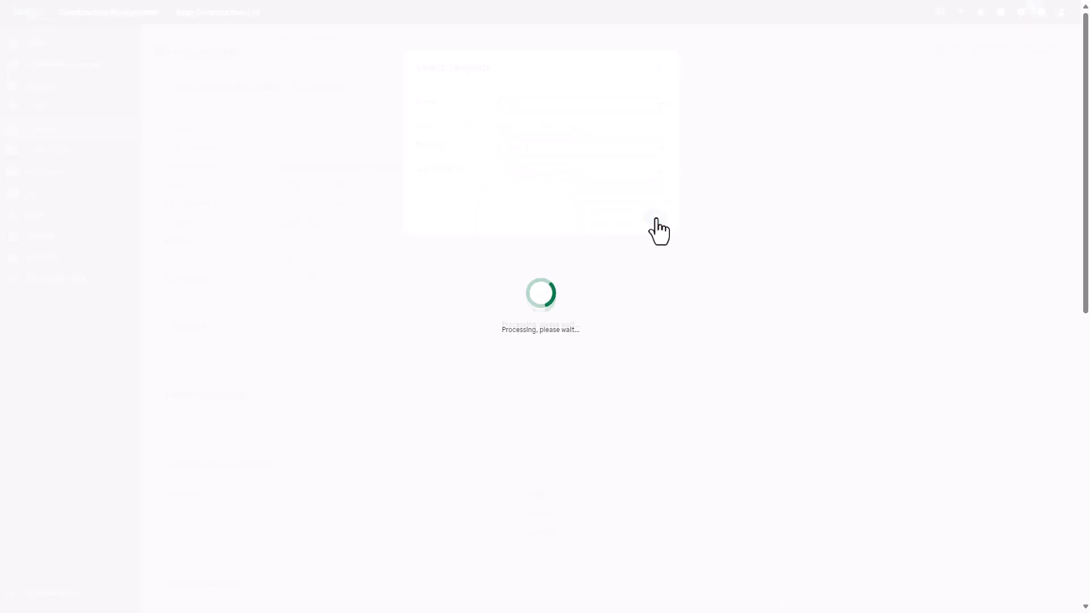